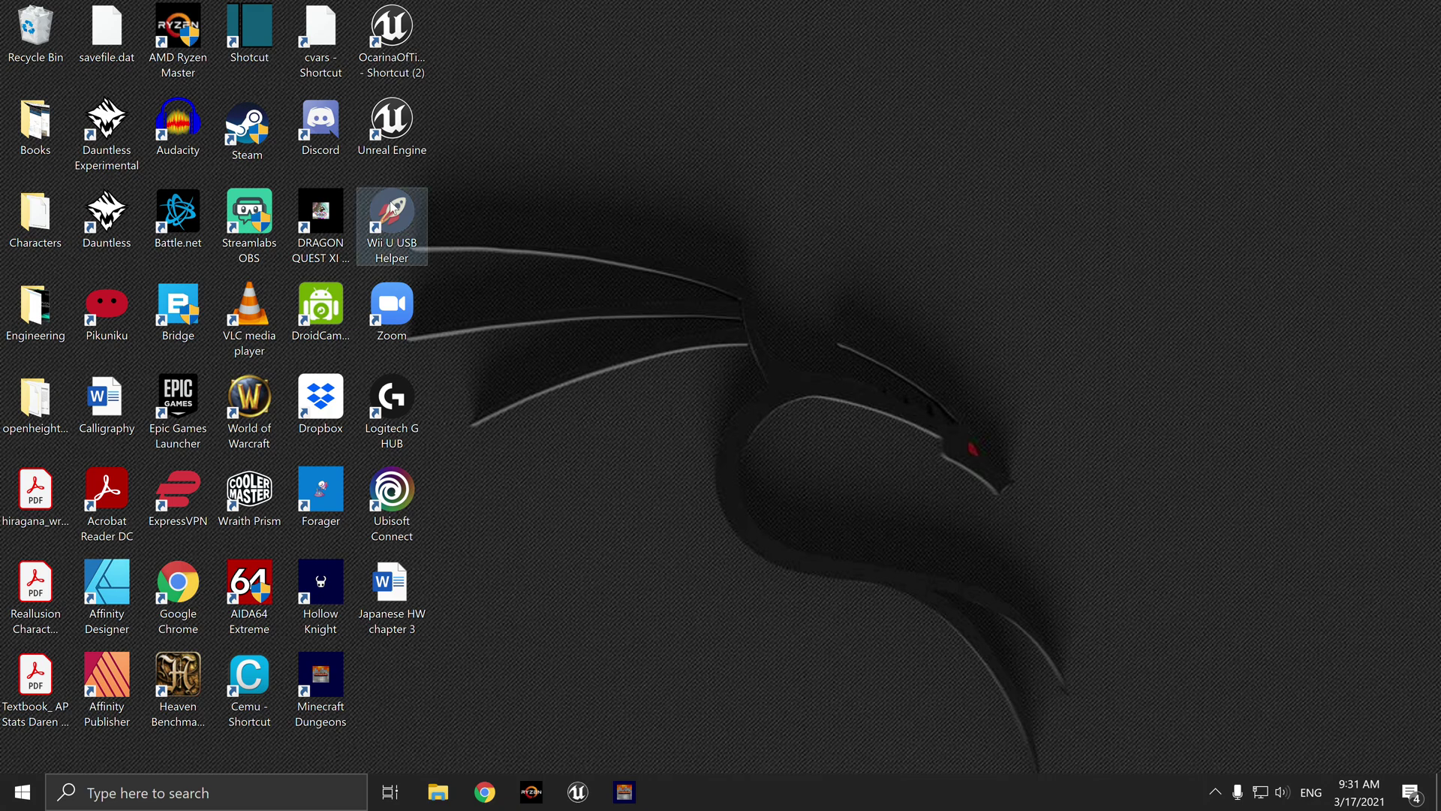
Move the Cemu and Wii U USB Helper shortcuts to the middle of the desktop and show the hidden tray icons.
drag(249, 684, 858, 363)
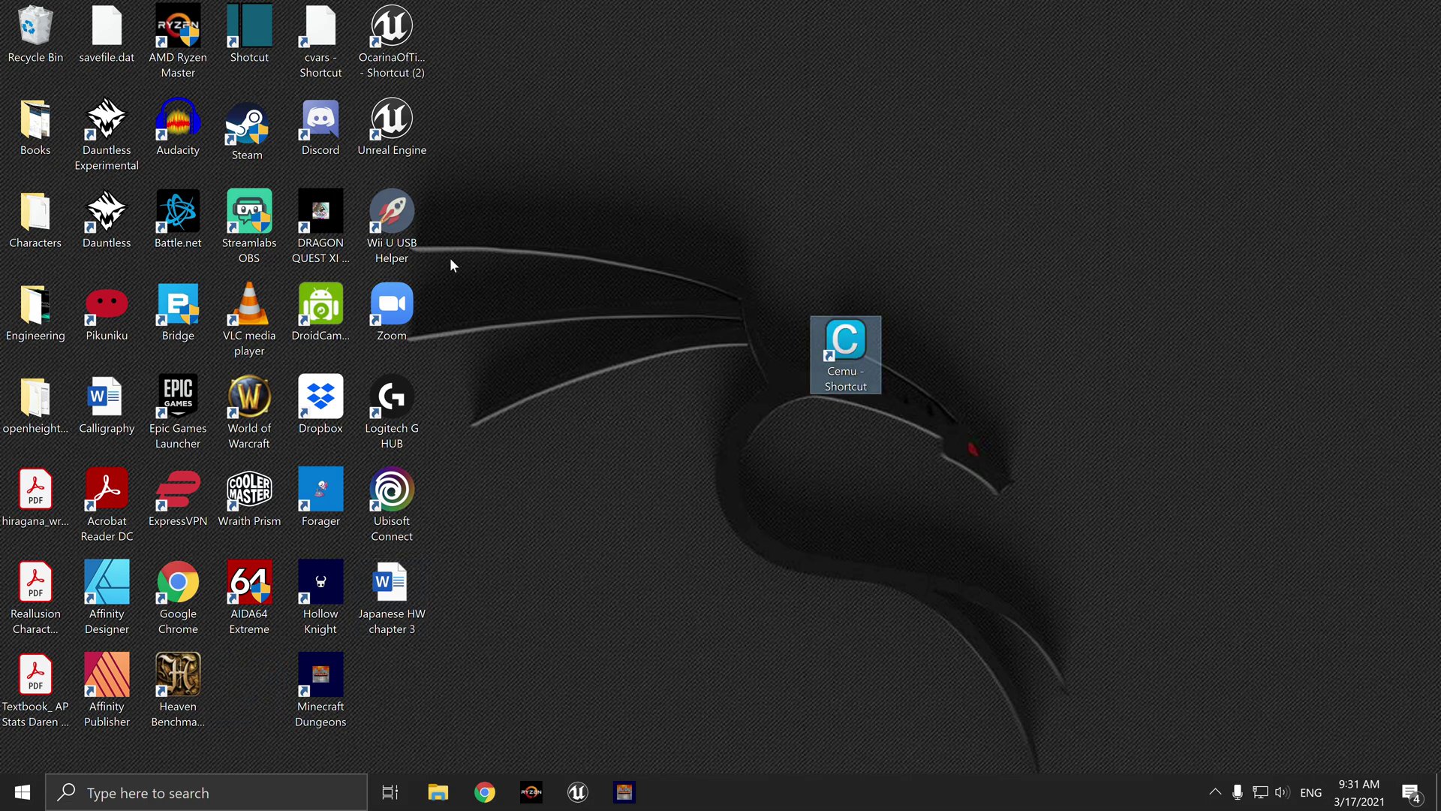
drag(392, 218, 829, 219)
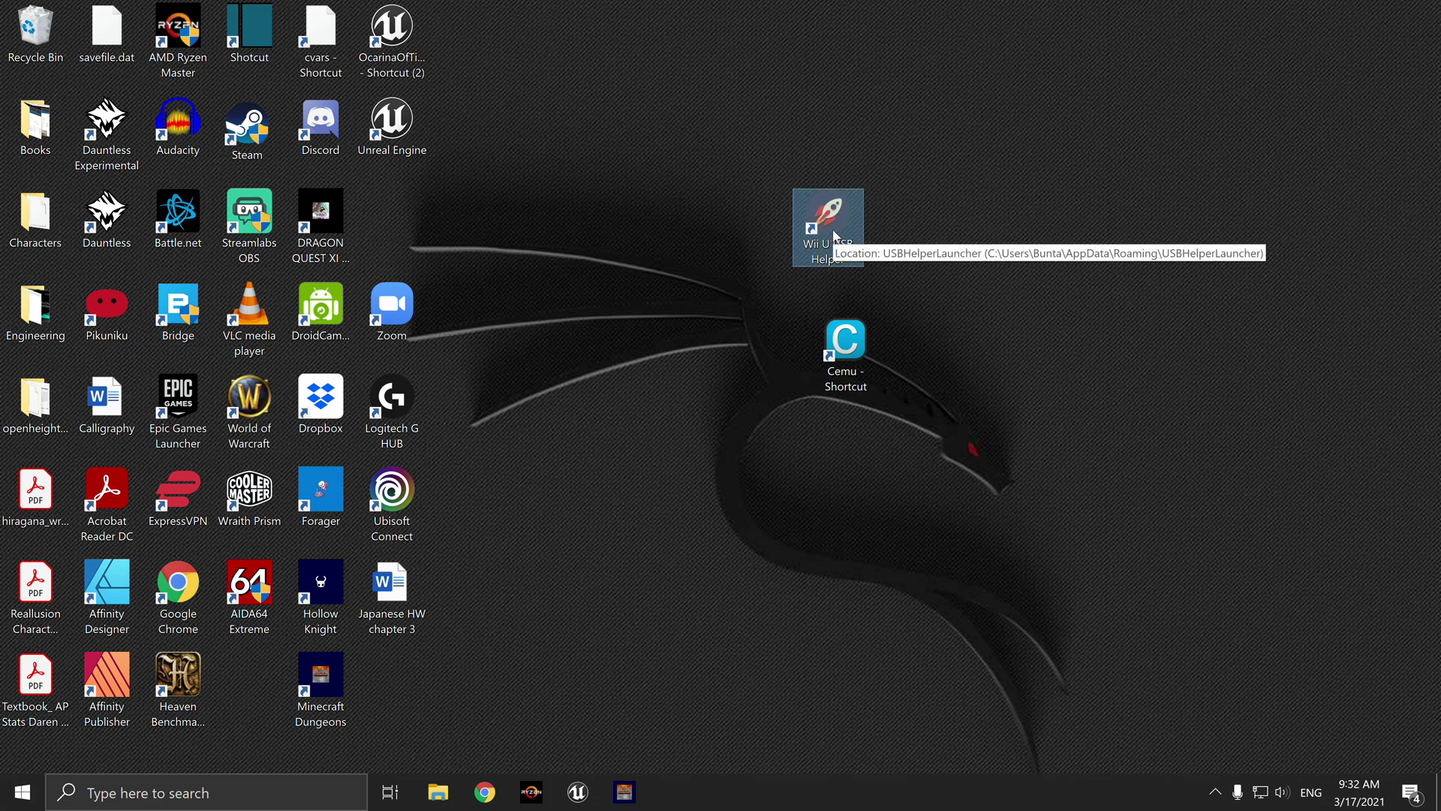
click(929, 290)
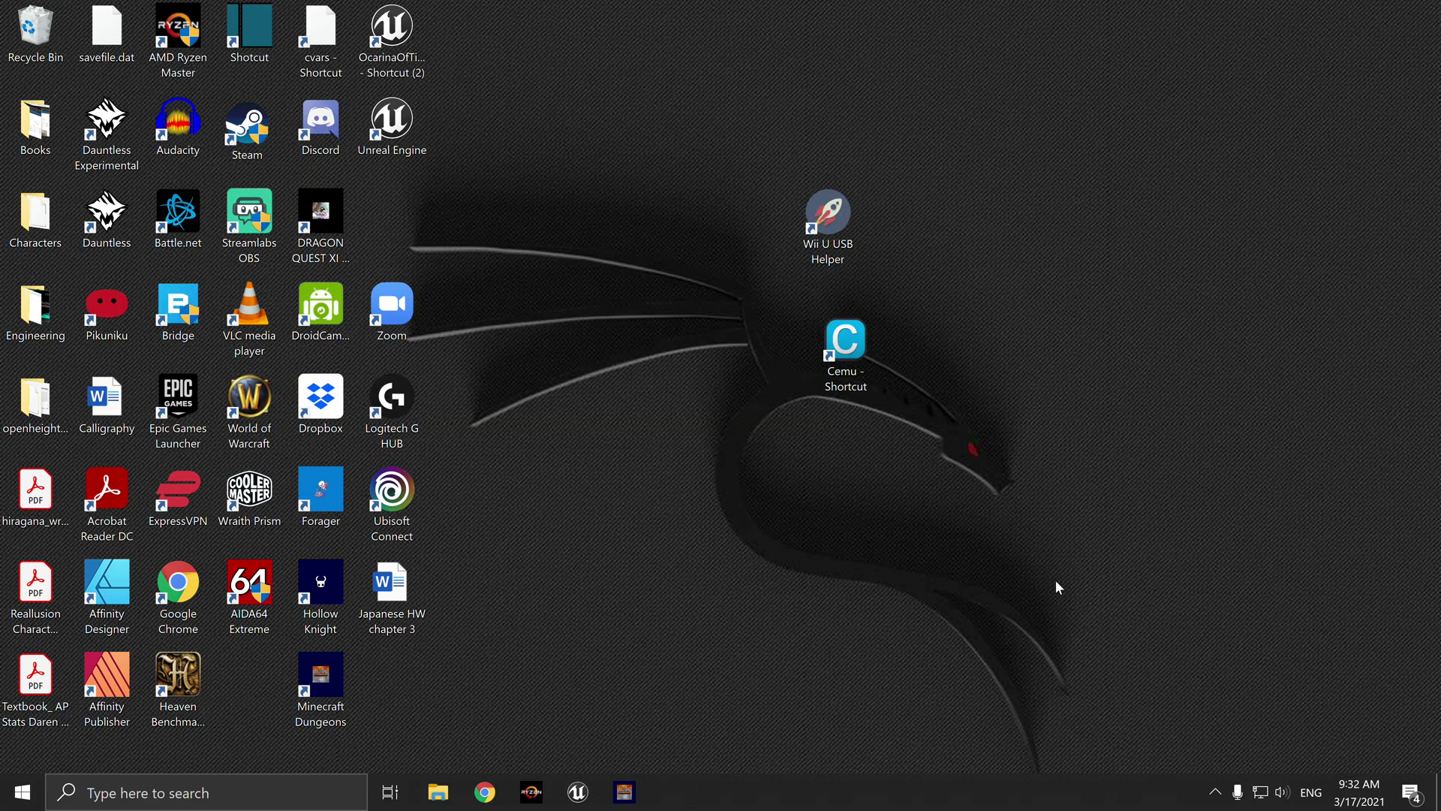
click(1215, 792)
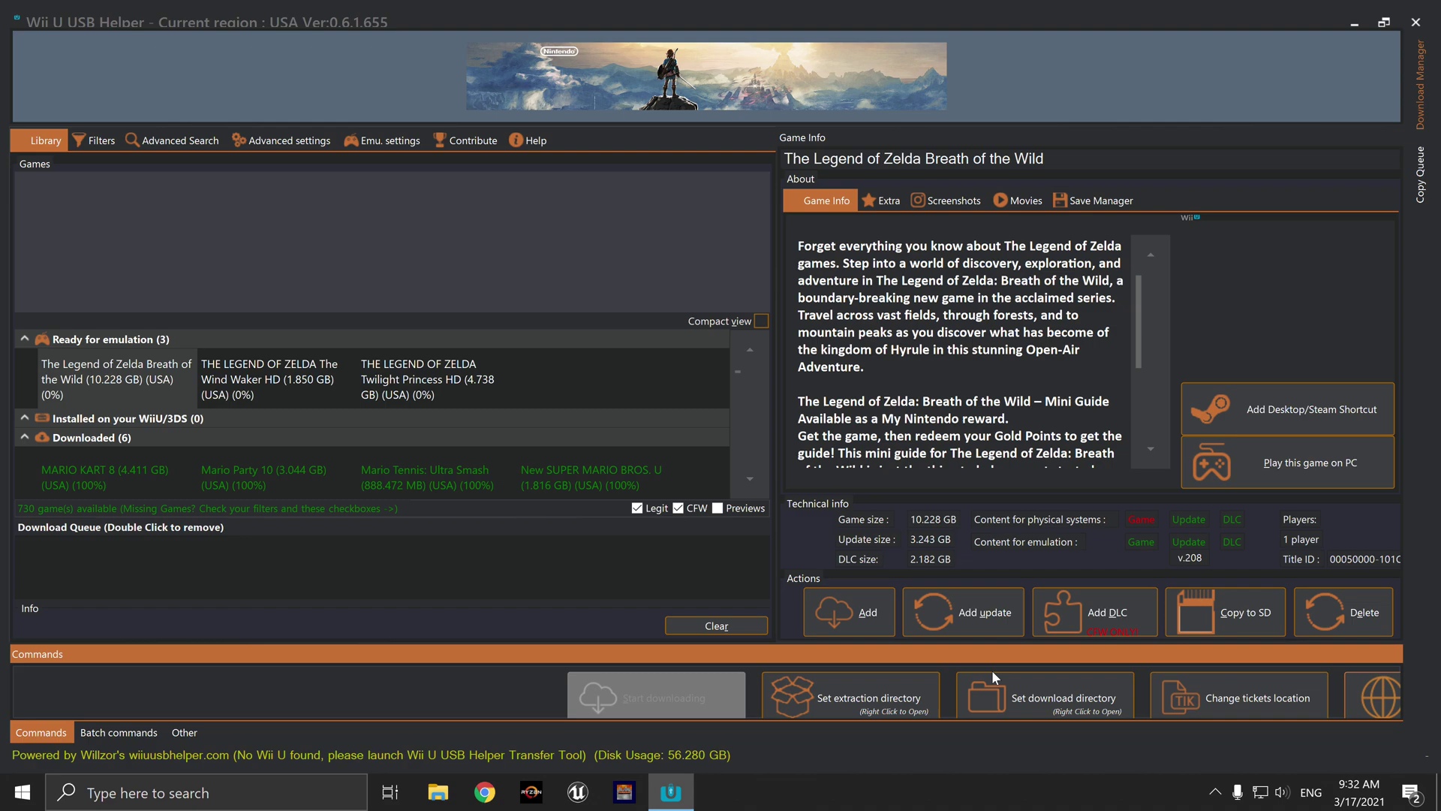
Enable every Wii U platform category in the library filters and return to the game library.
click(78, 142)
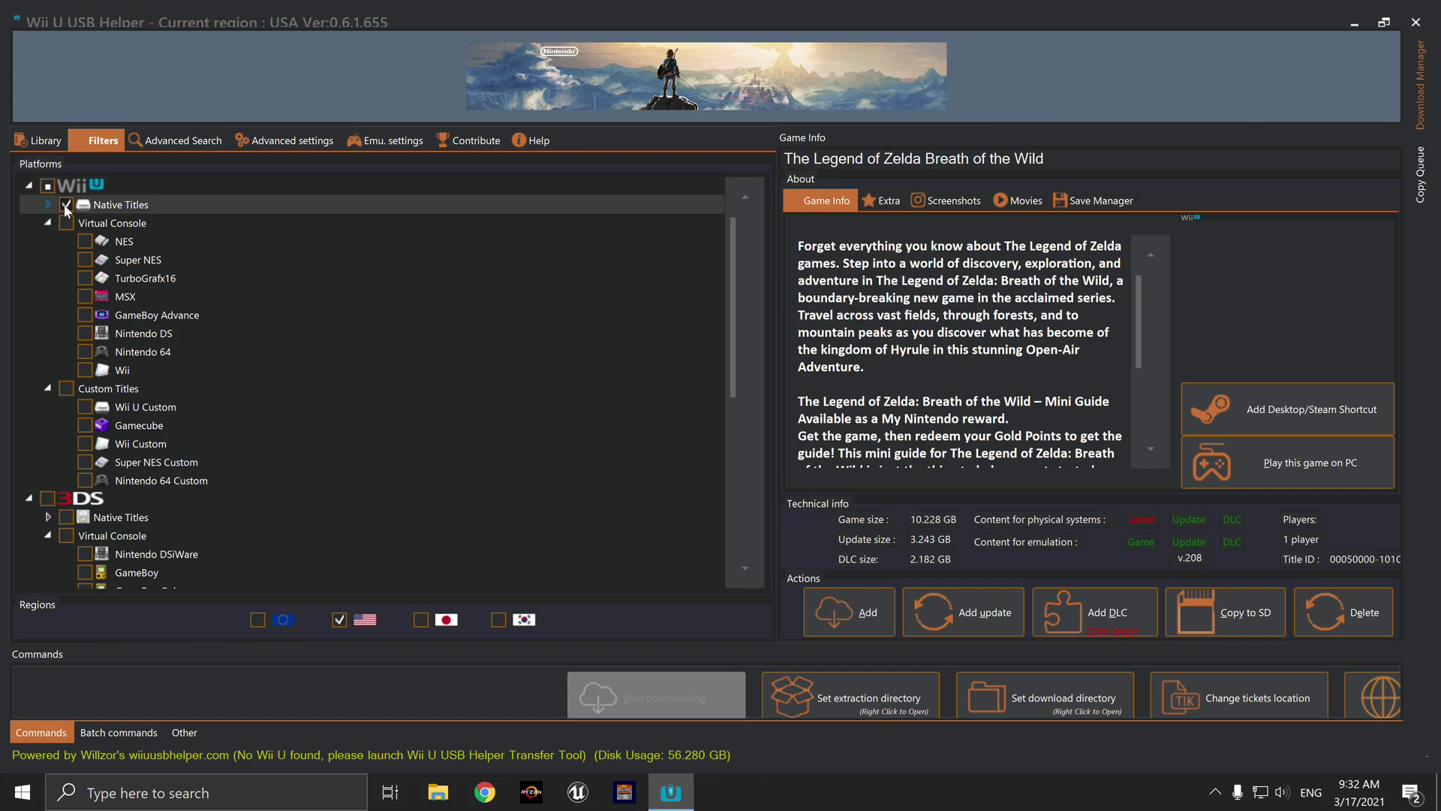
click(48, 189)
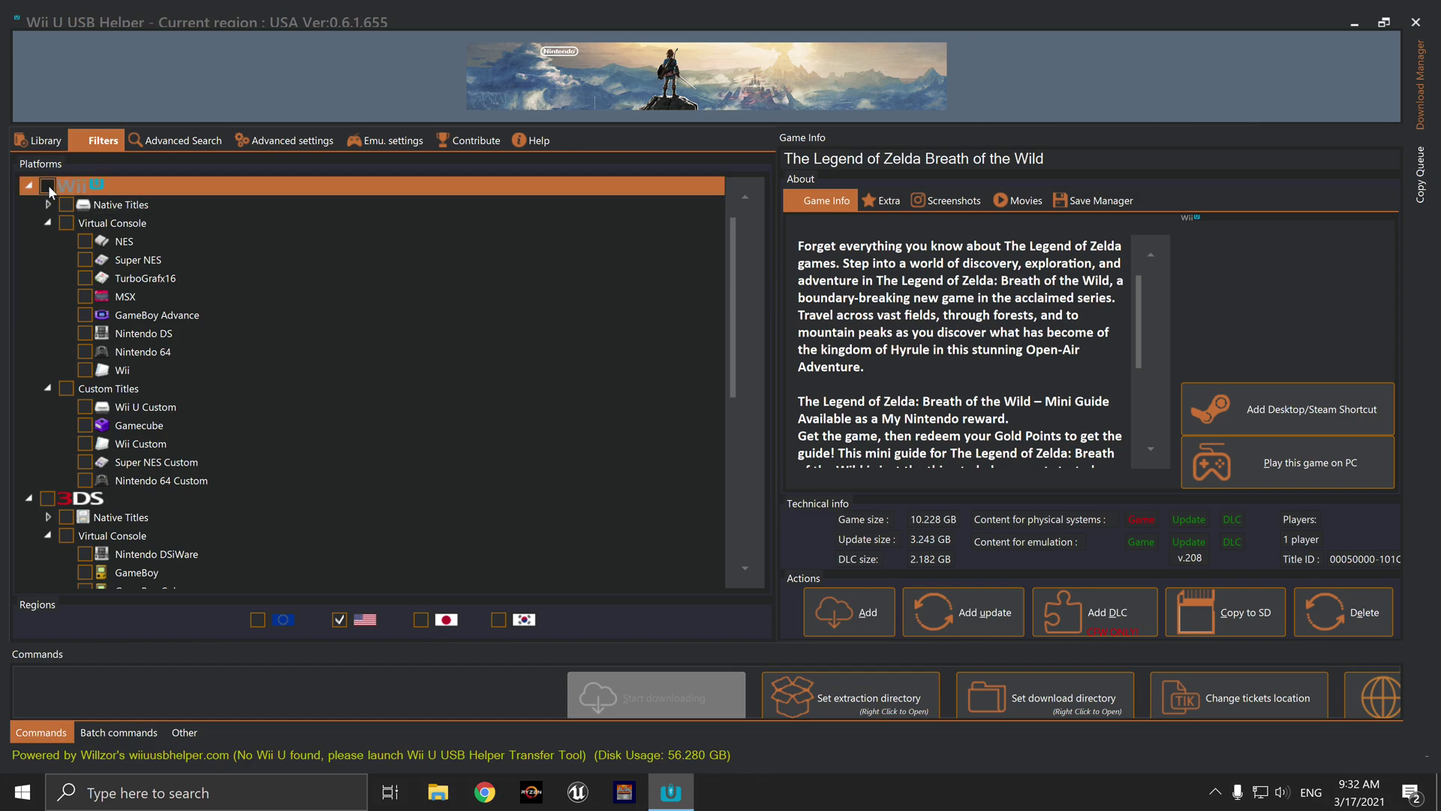
click(48, 185)
click(48, 186)
click(53, 184)
click(44, 141)
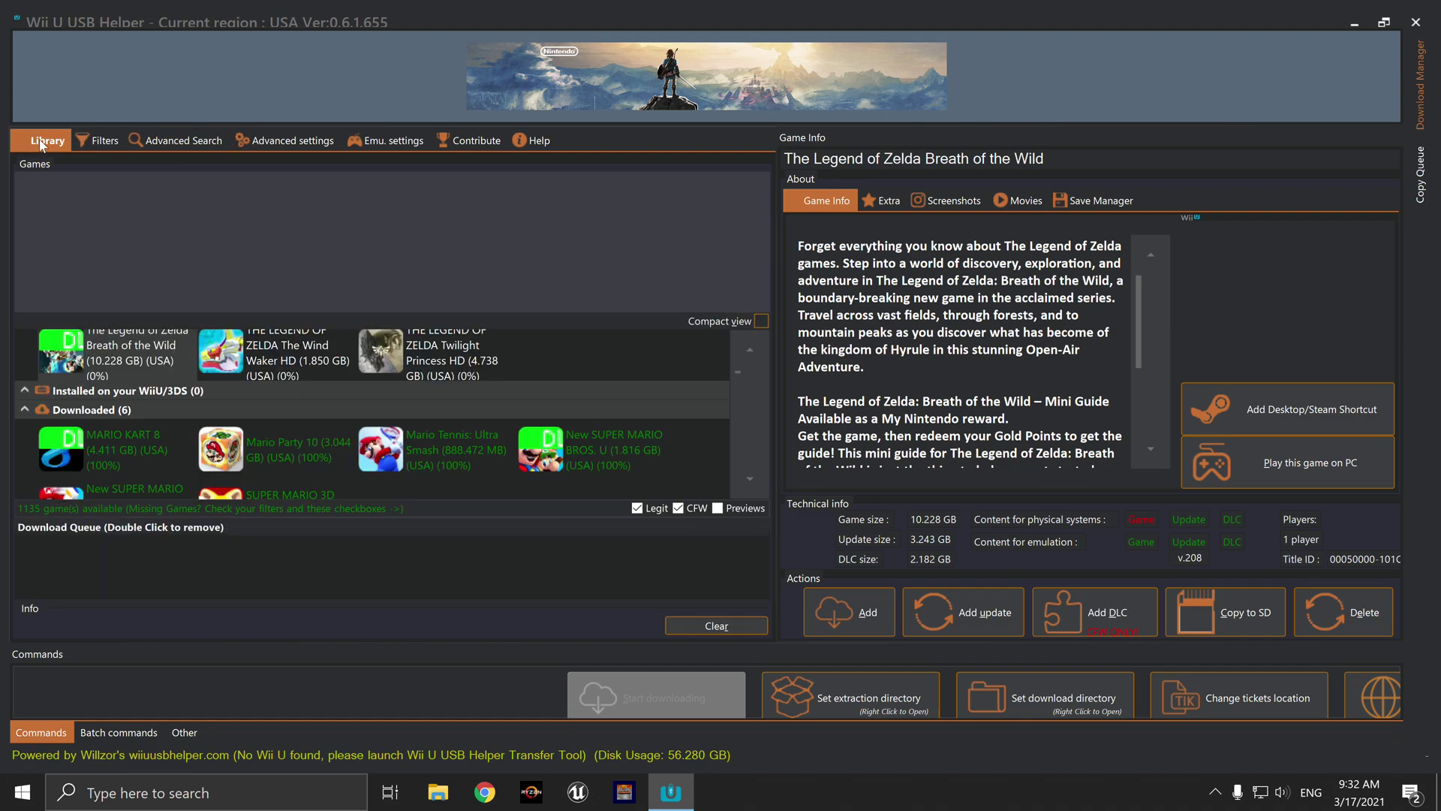
Search the game library for "super smash".
click(135, 236)
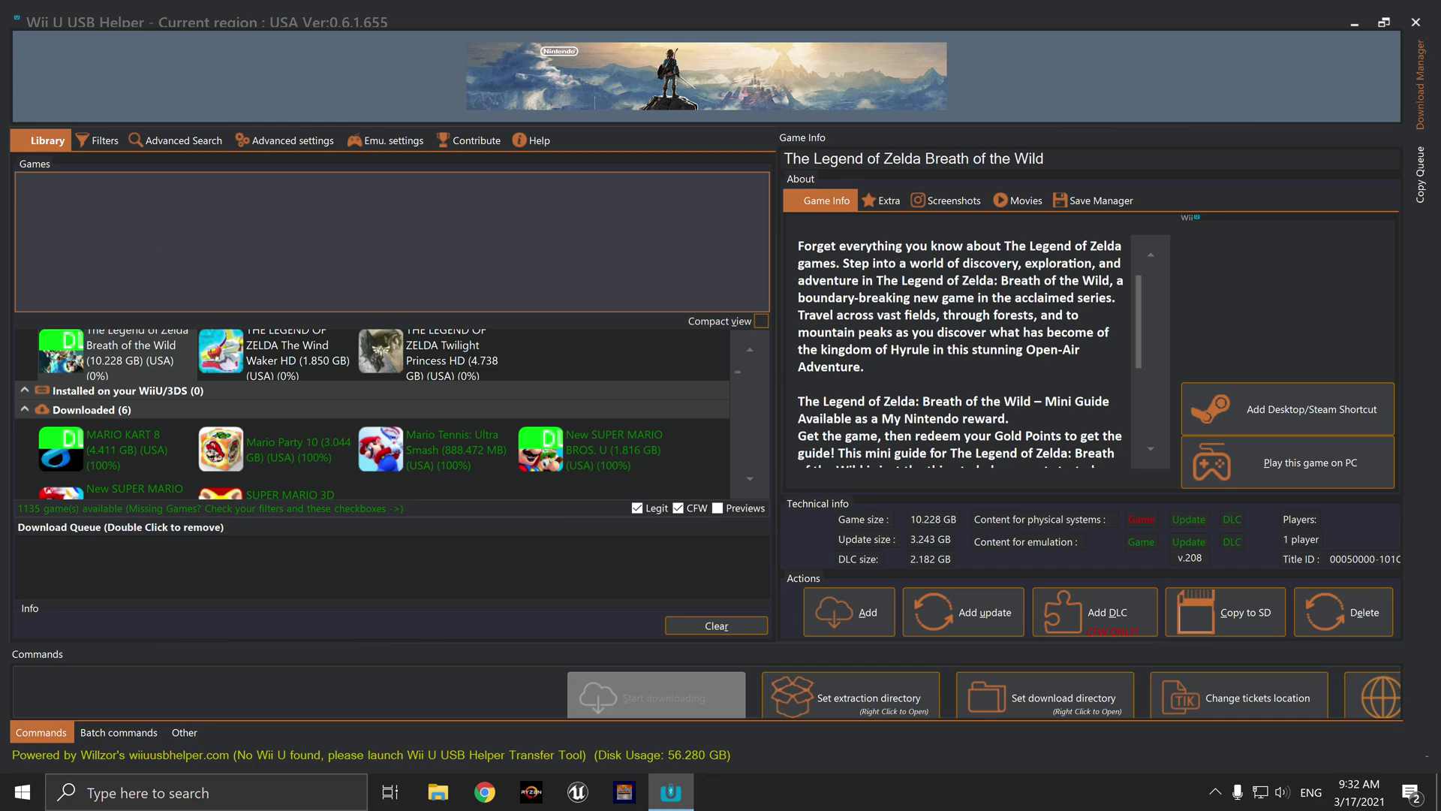
text(super s)
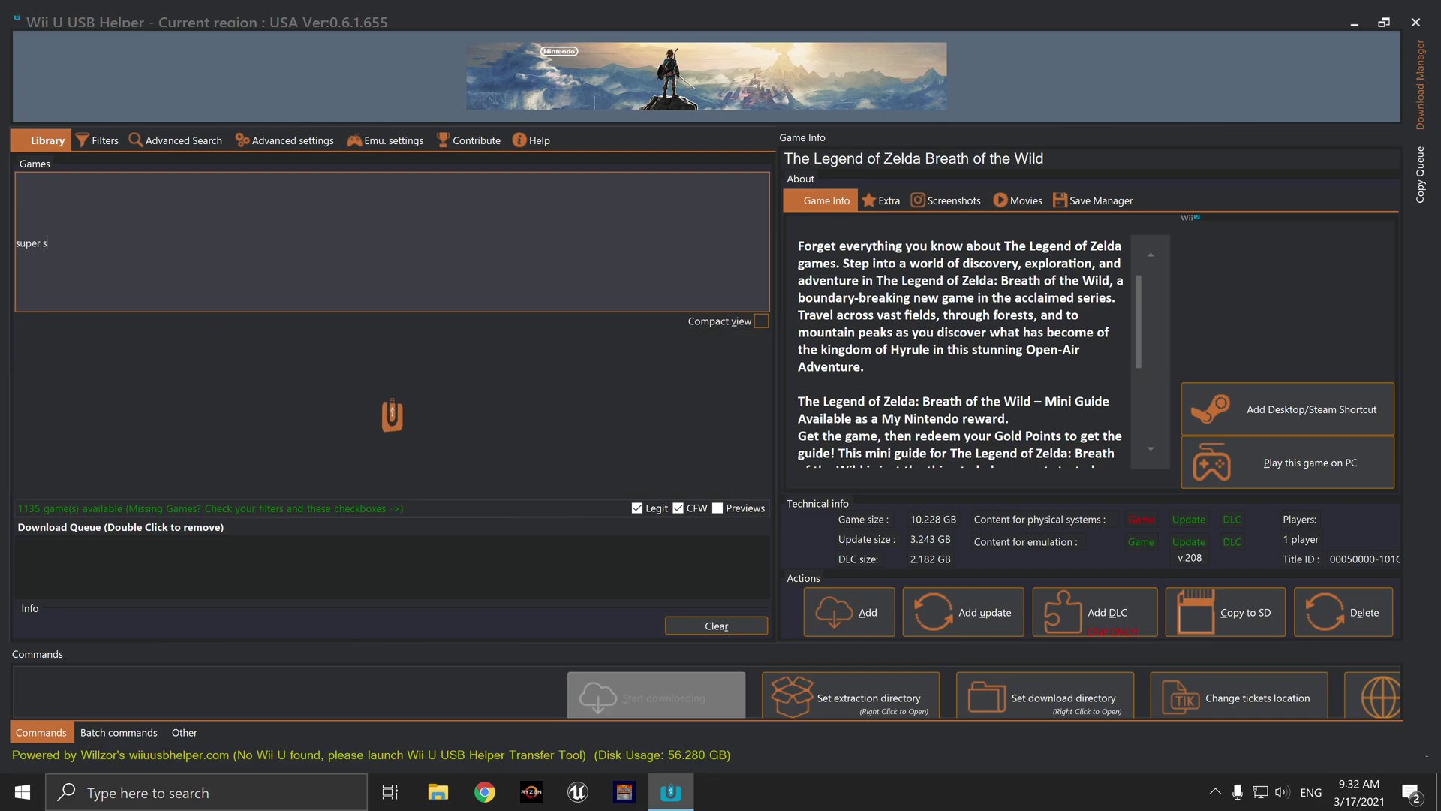
text(mash)
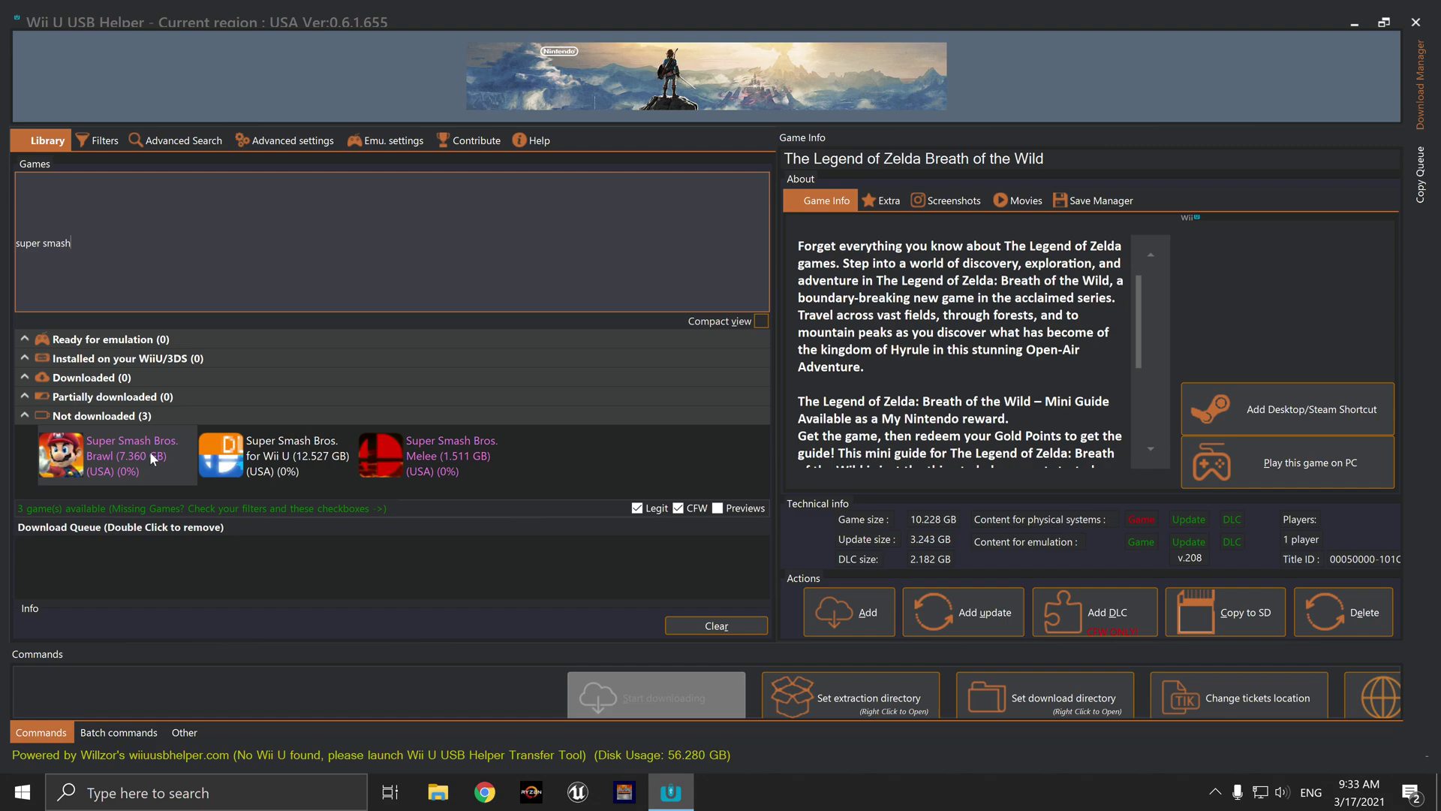
Browse the Super Smash Bros. titles and add Super Smash Bros. Melee to the download queue.
click(88, 457)
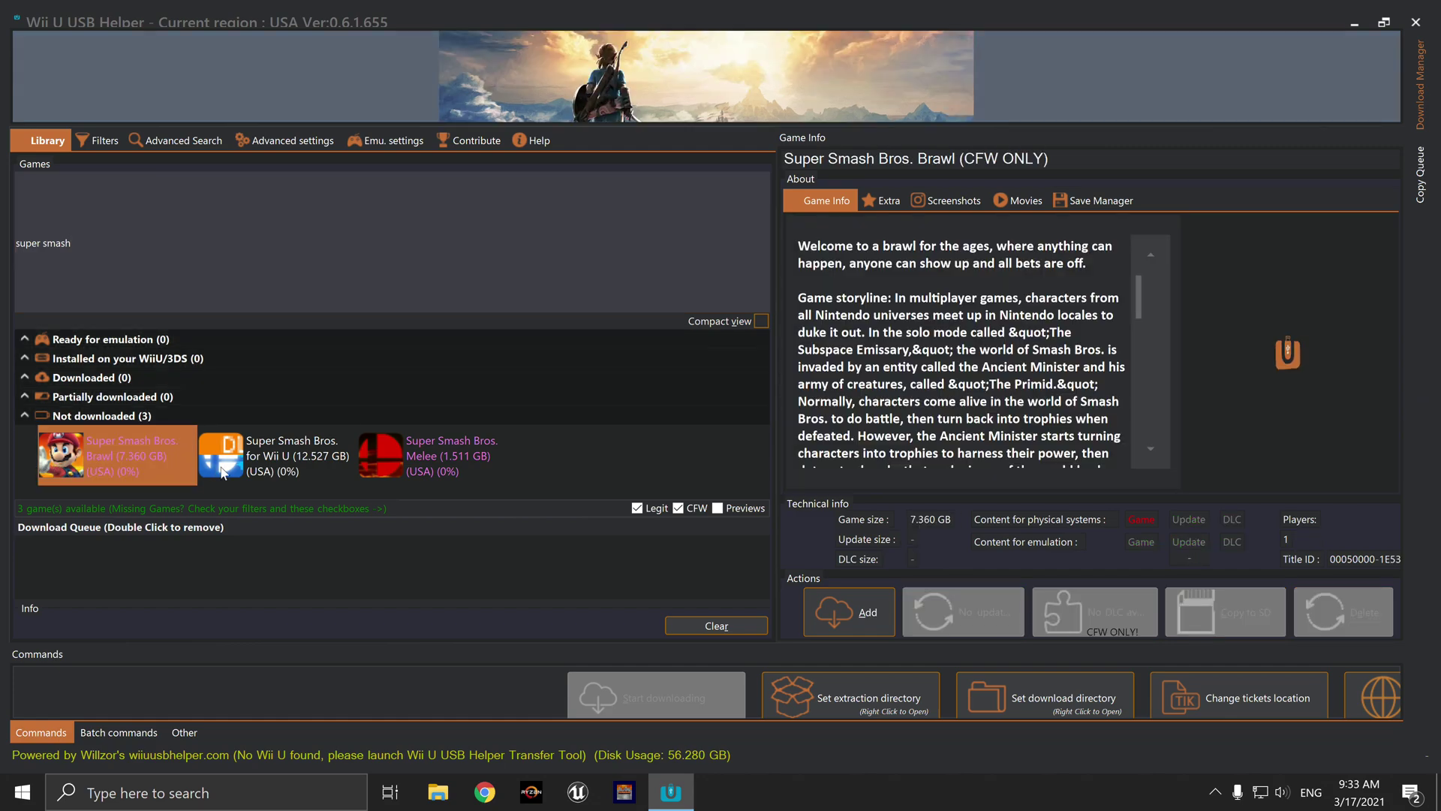
click(222, 471)
click(395, 458)
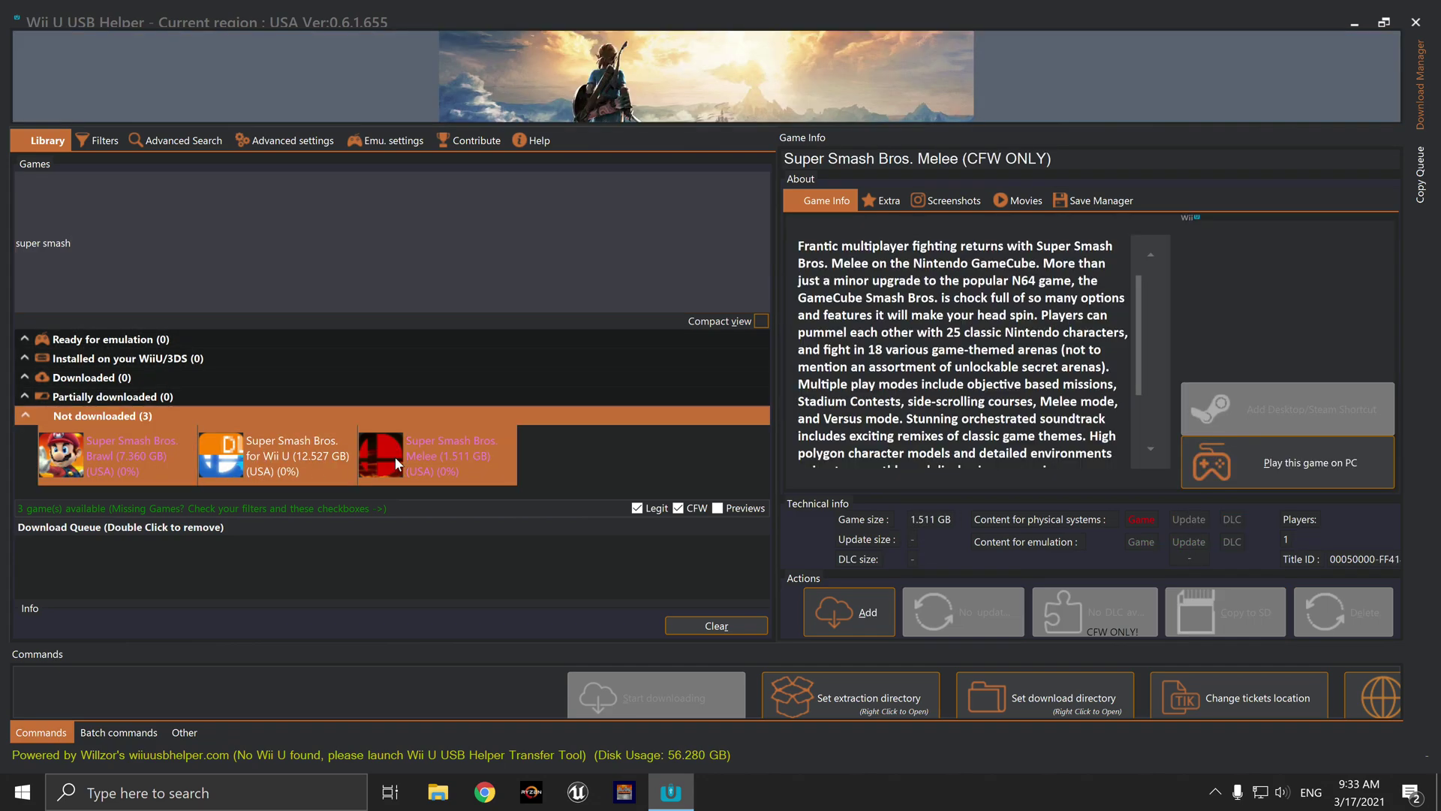
click(845, 613)
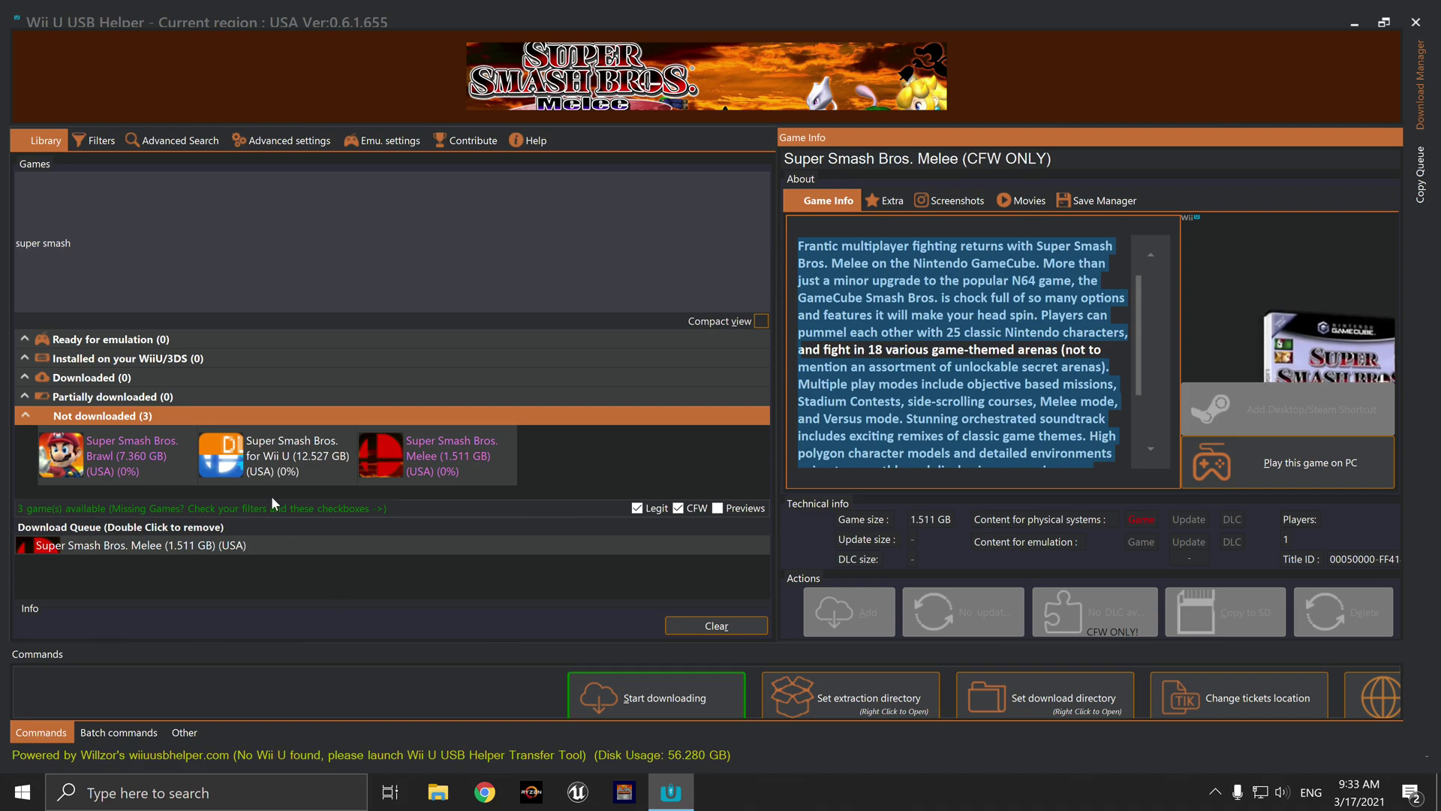
Add Super Smash Bros. for Wii U to the download queue together with its update and DLC.
click(263, 476)
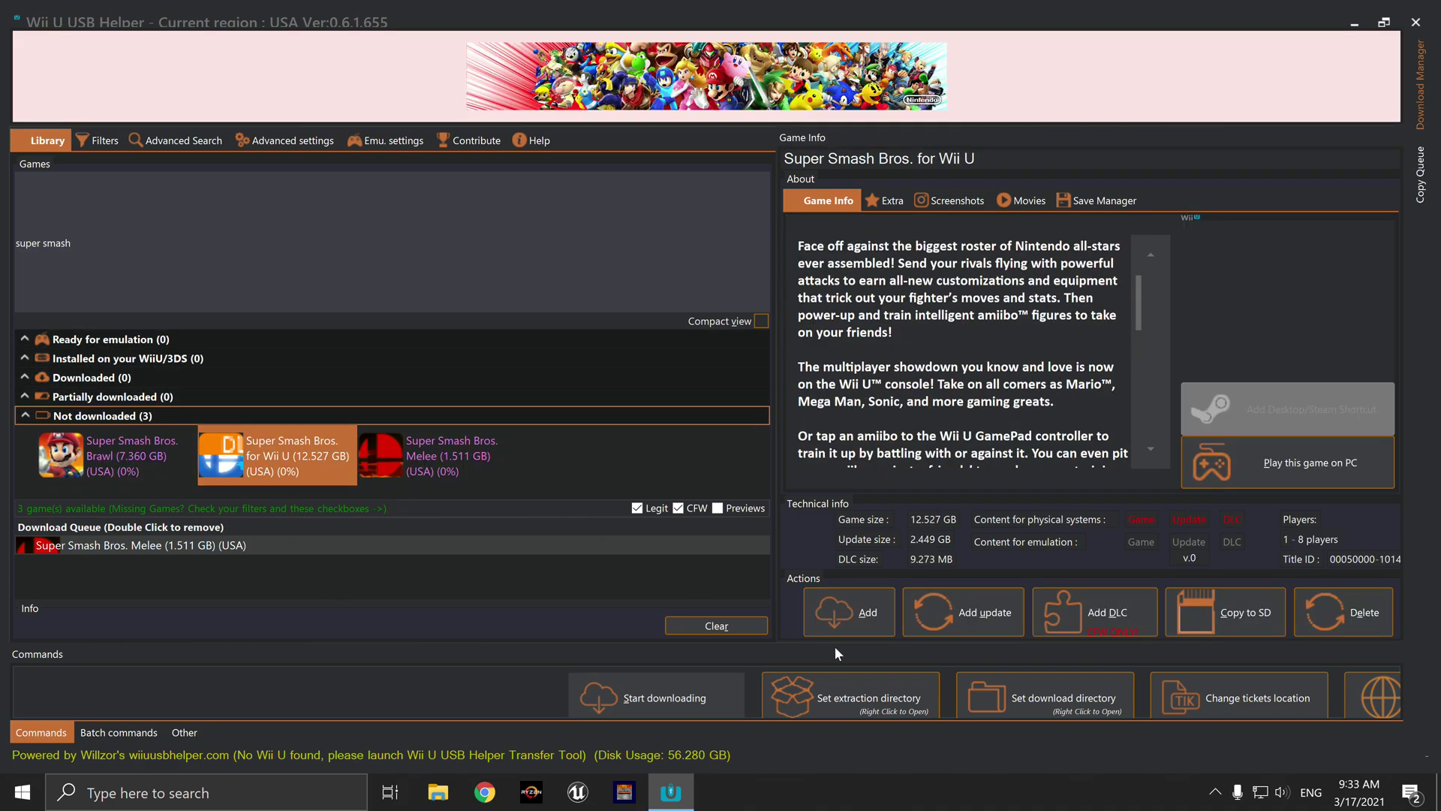
click(835, 613)
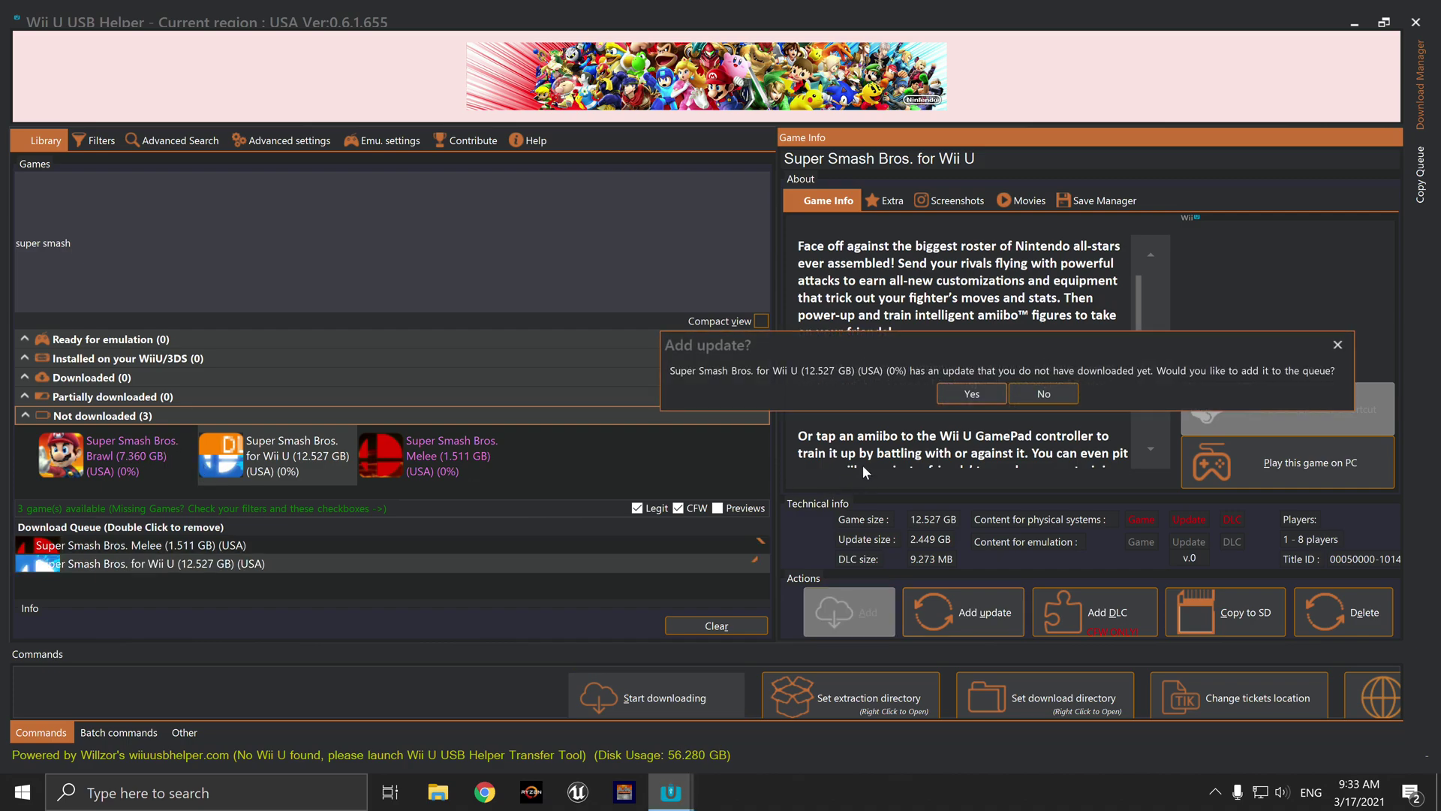
click(984, 395)
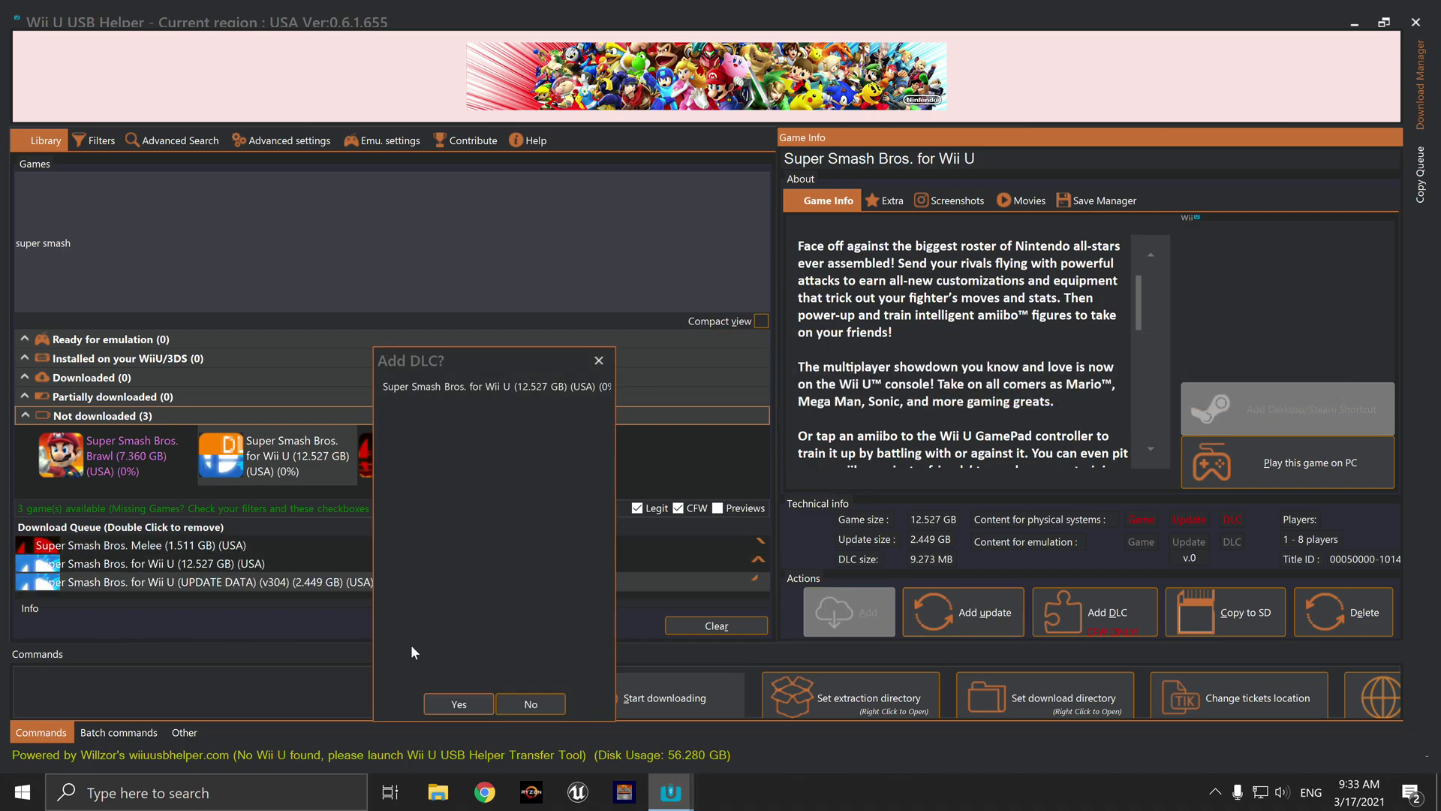
click(459, 703)
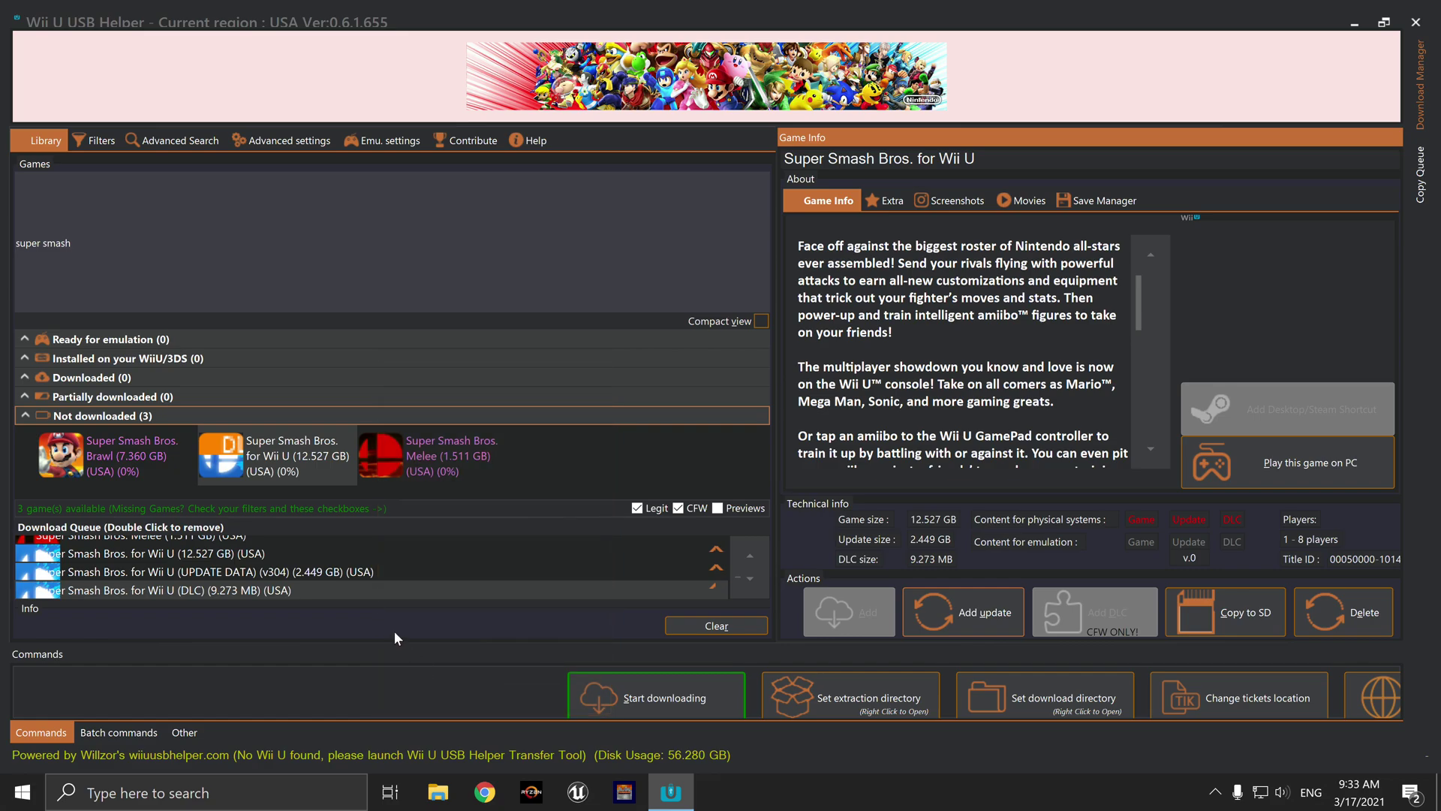
Add Super Smash Bros. Brawl to the download queue and start downloading the queued titles.
click(85, 452)
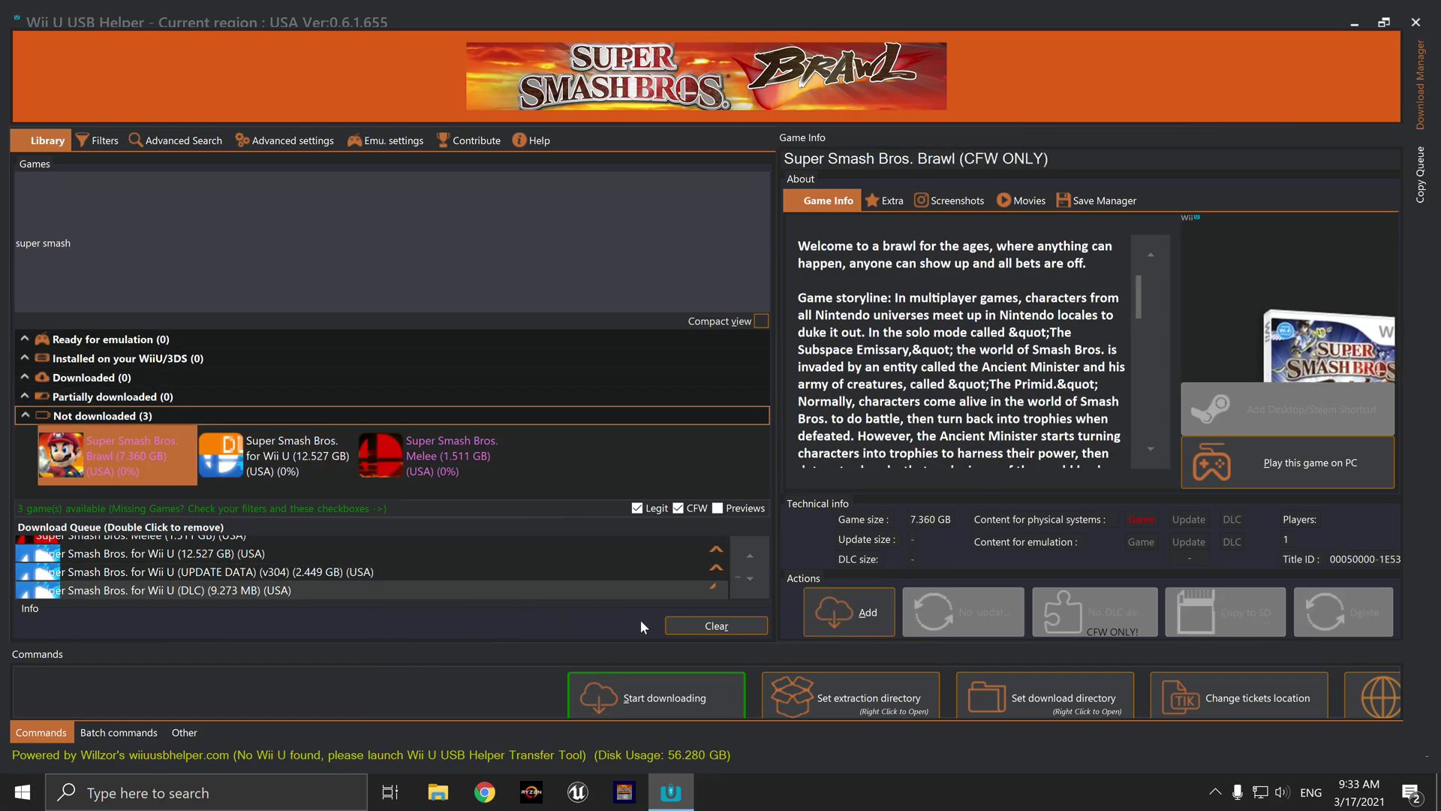
click(835, 614)
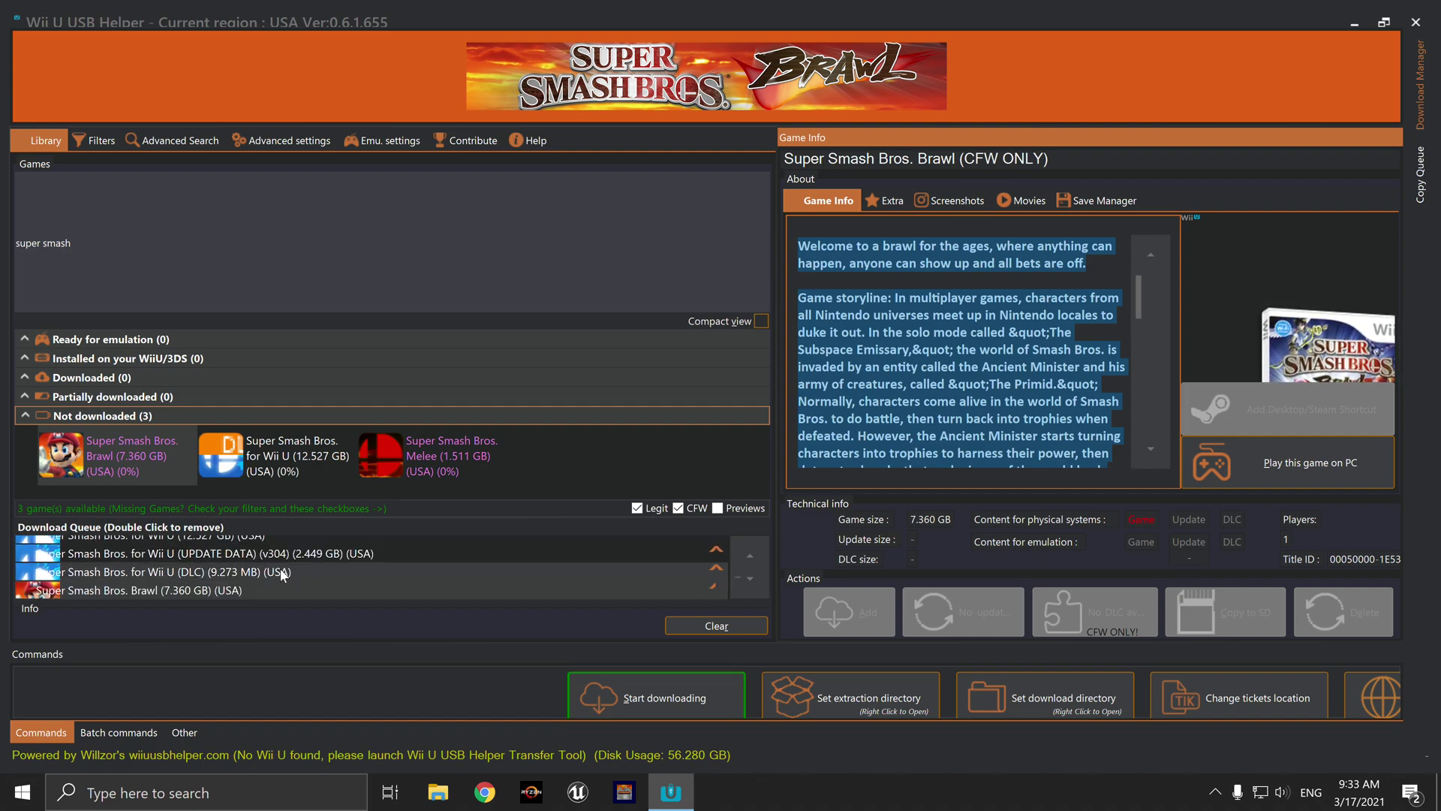
scroll(164, 585, up, 2)
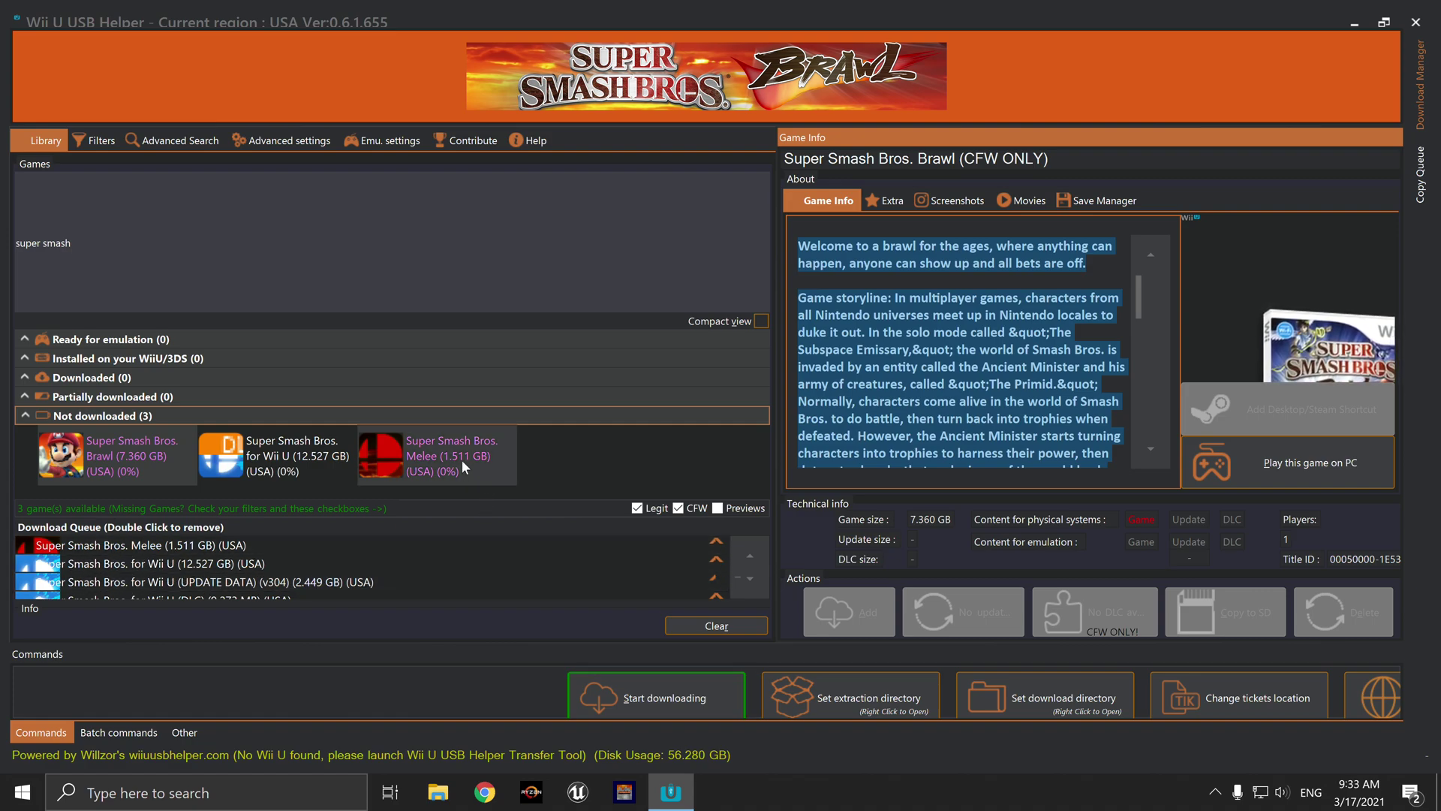
click(655, 698)
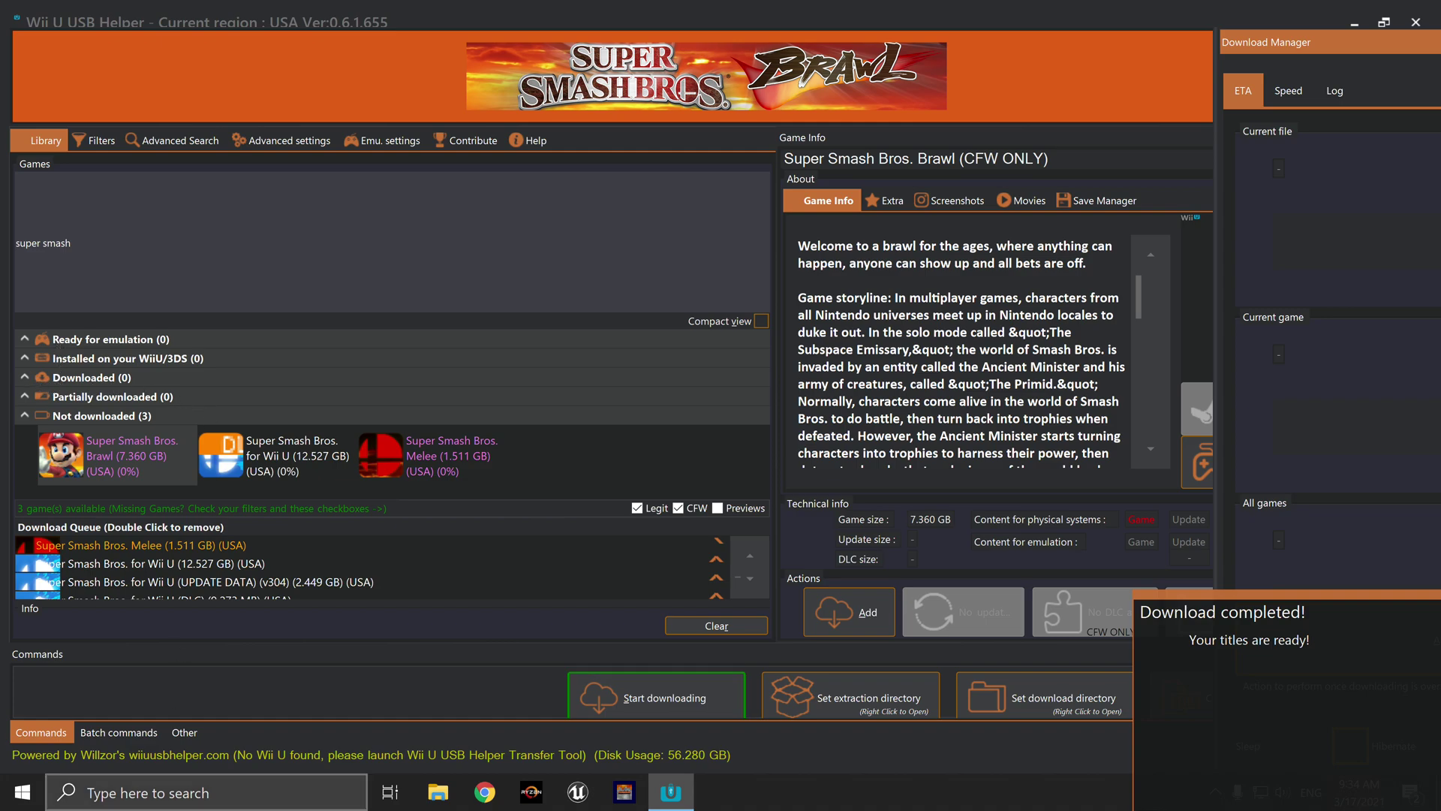
Check the contents of the Cemu Games folder on SSD (D:) in File Explorer, then minimize the window.
click(437, 794)
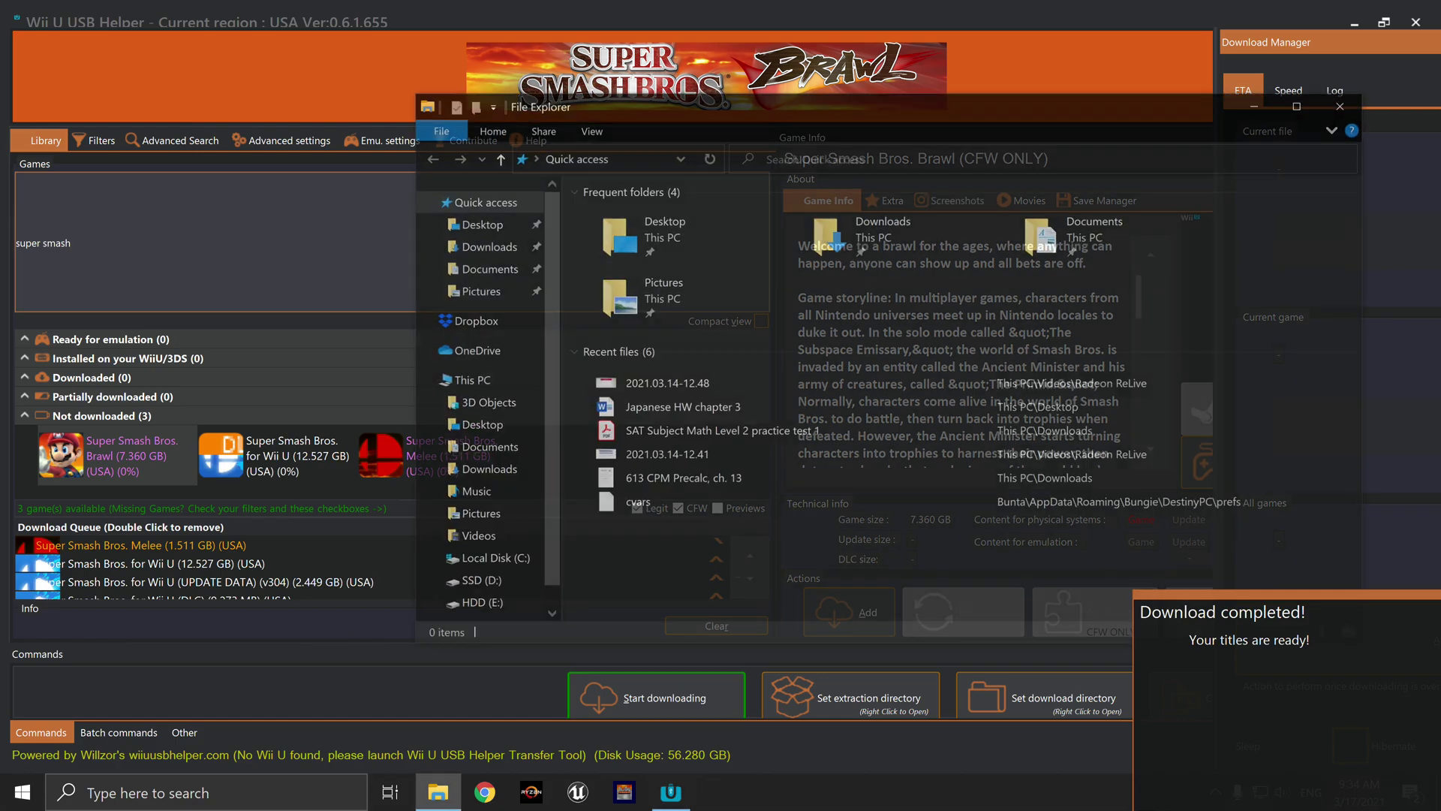
click(475, 584)
double_click(669, 296)
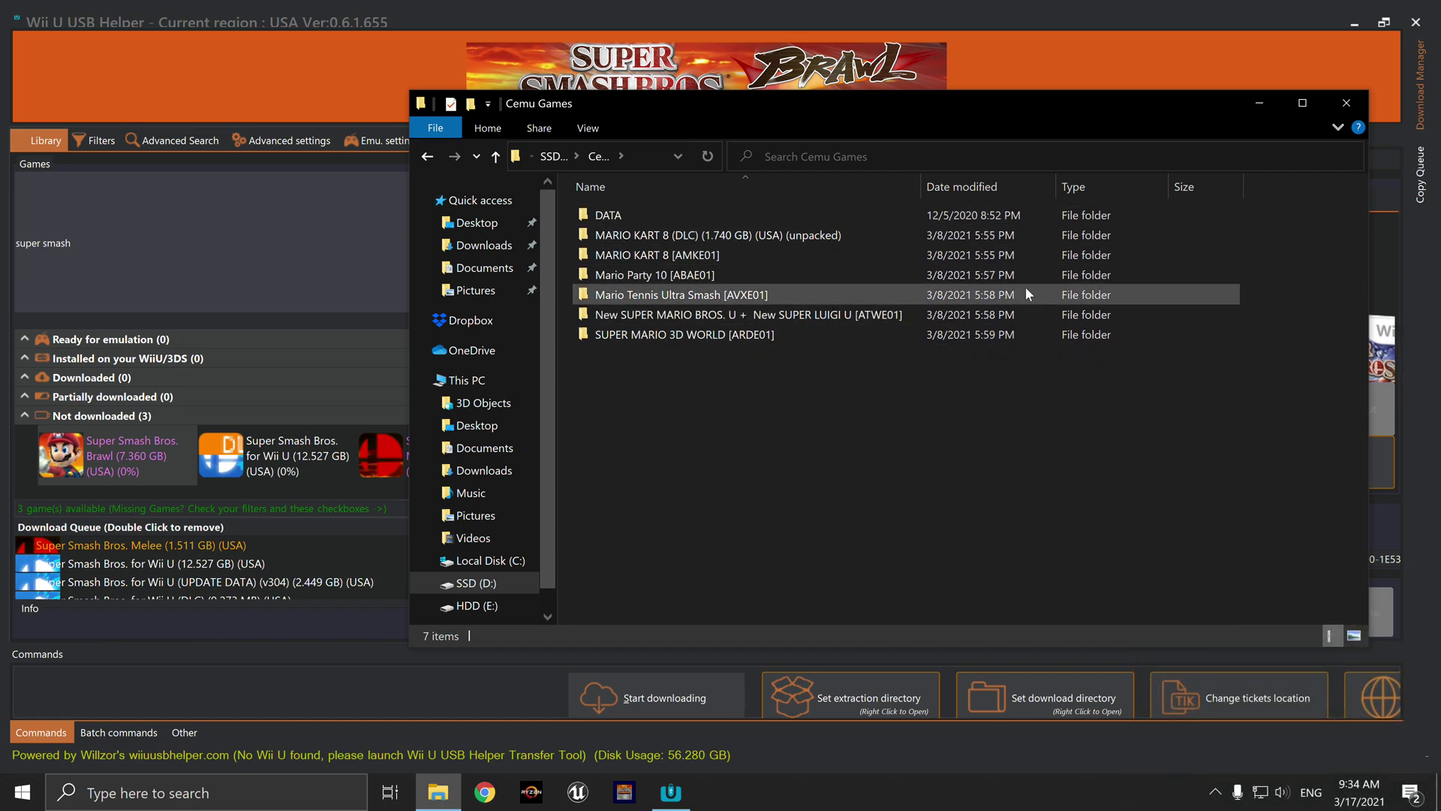
click(1259, 103)
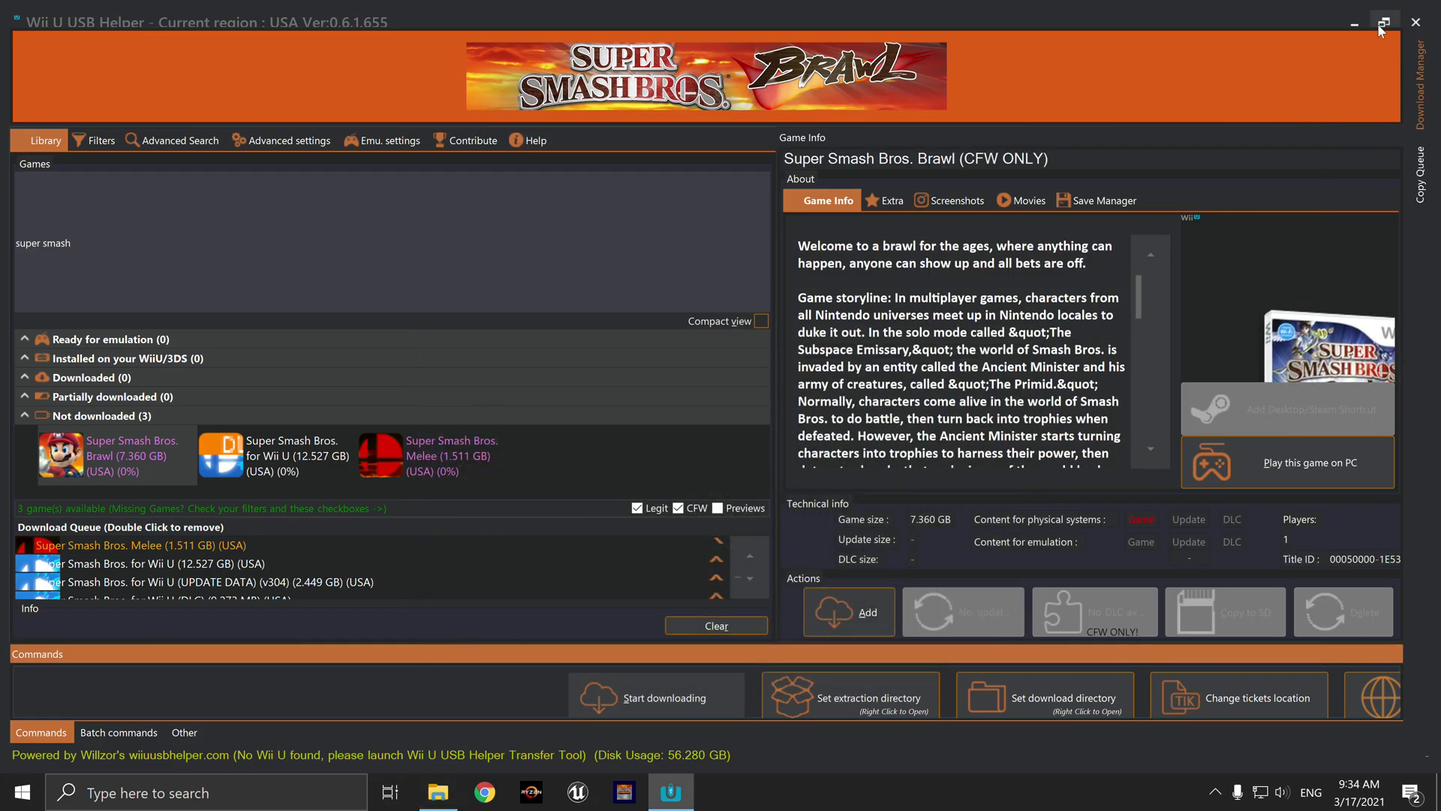
Close Wii U USB Helper and relaunch it from its desktop shortcut.
click(1416, 22)
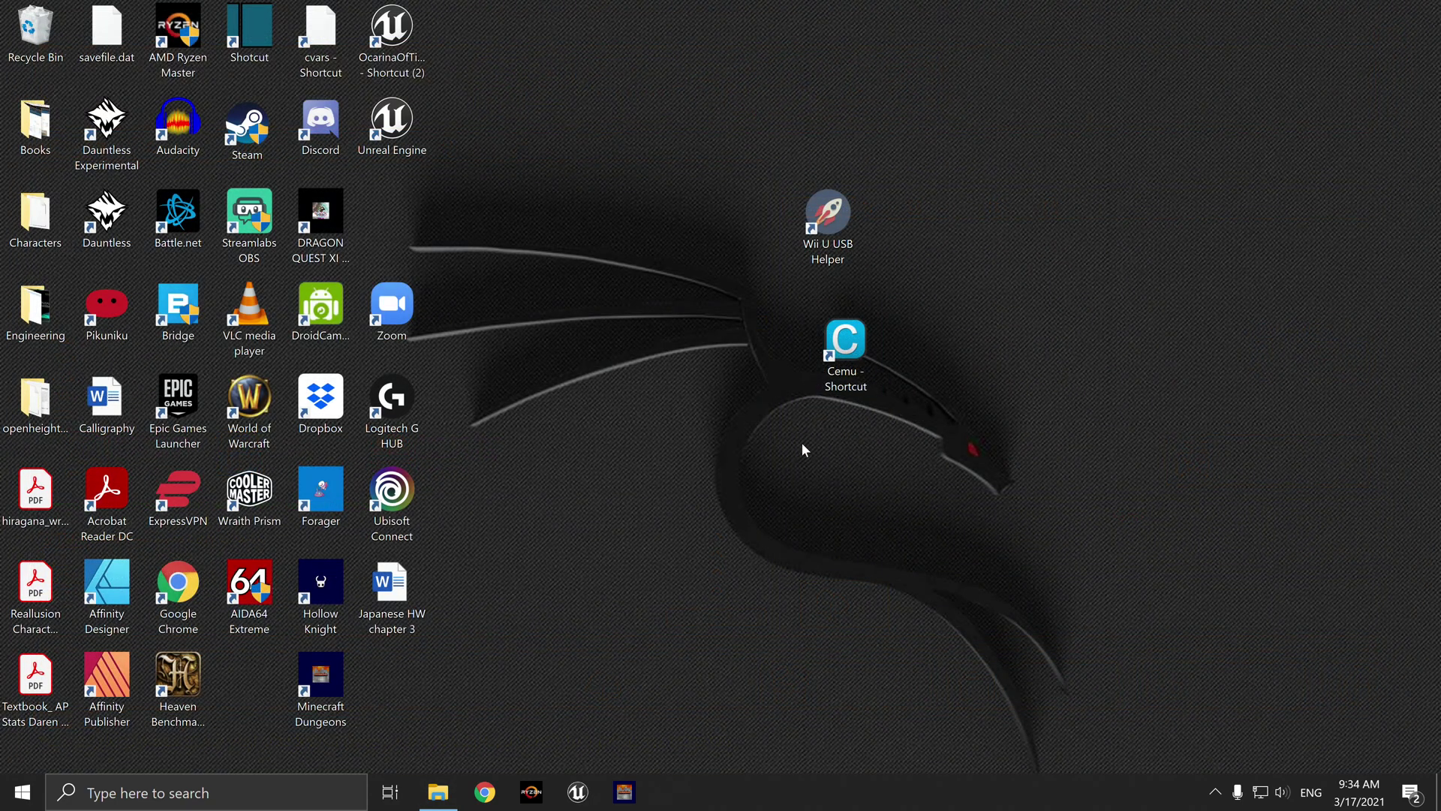
click(826, 221)
right_click(824, 217)
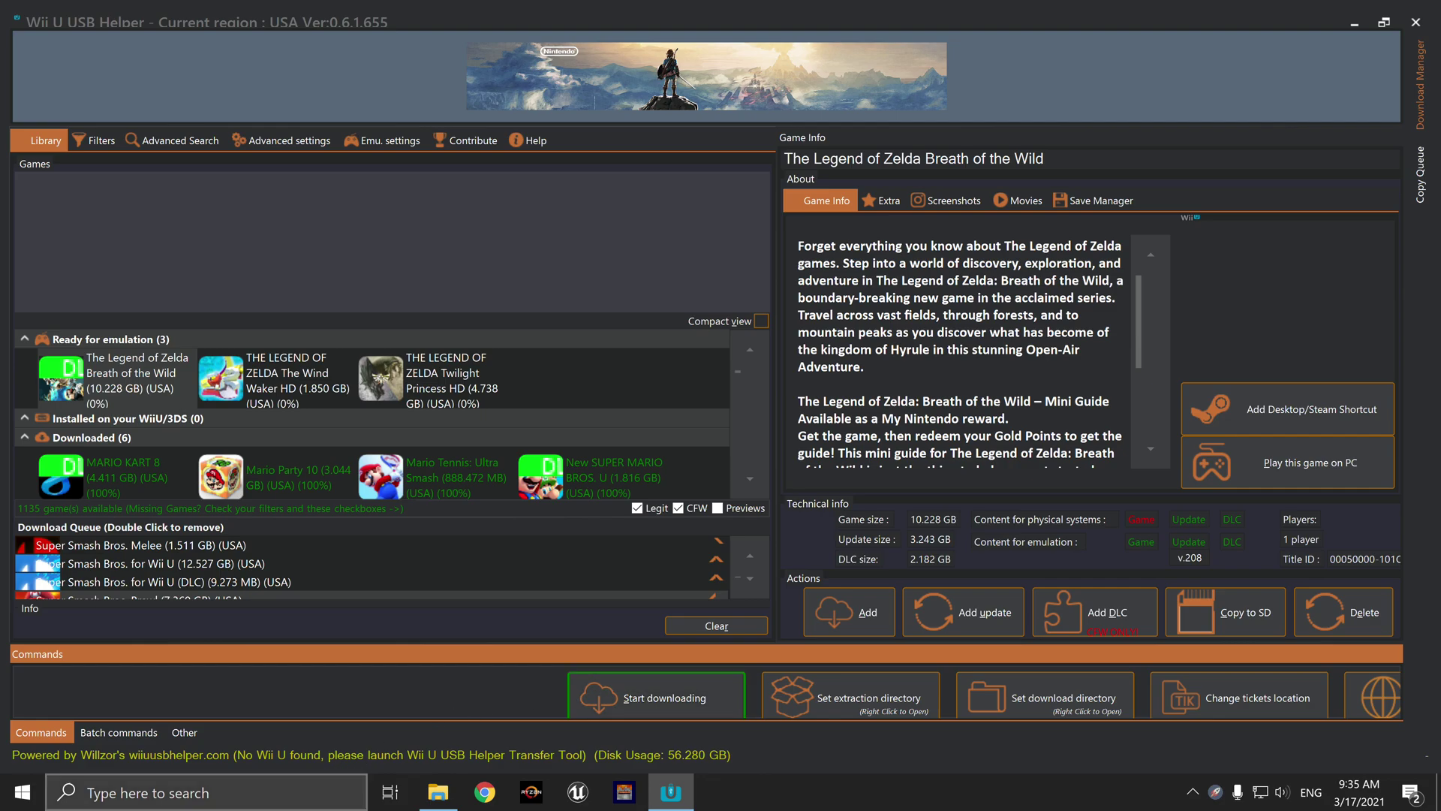
click(210, 792)
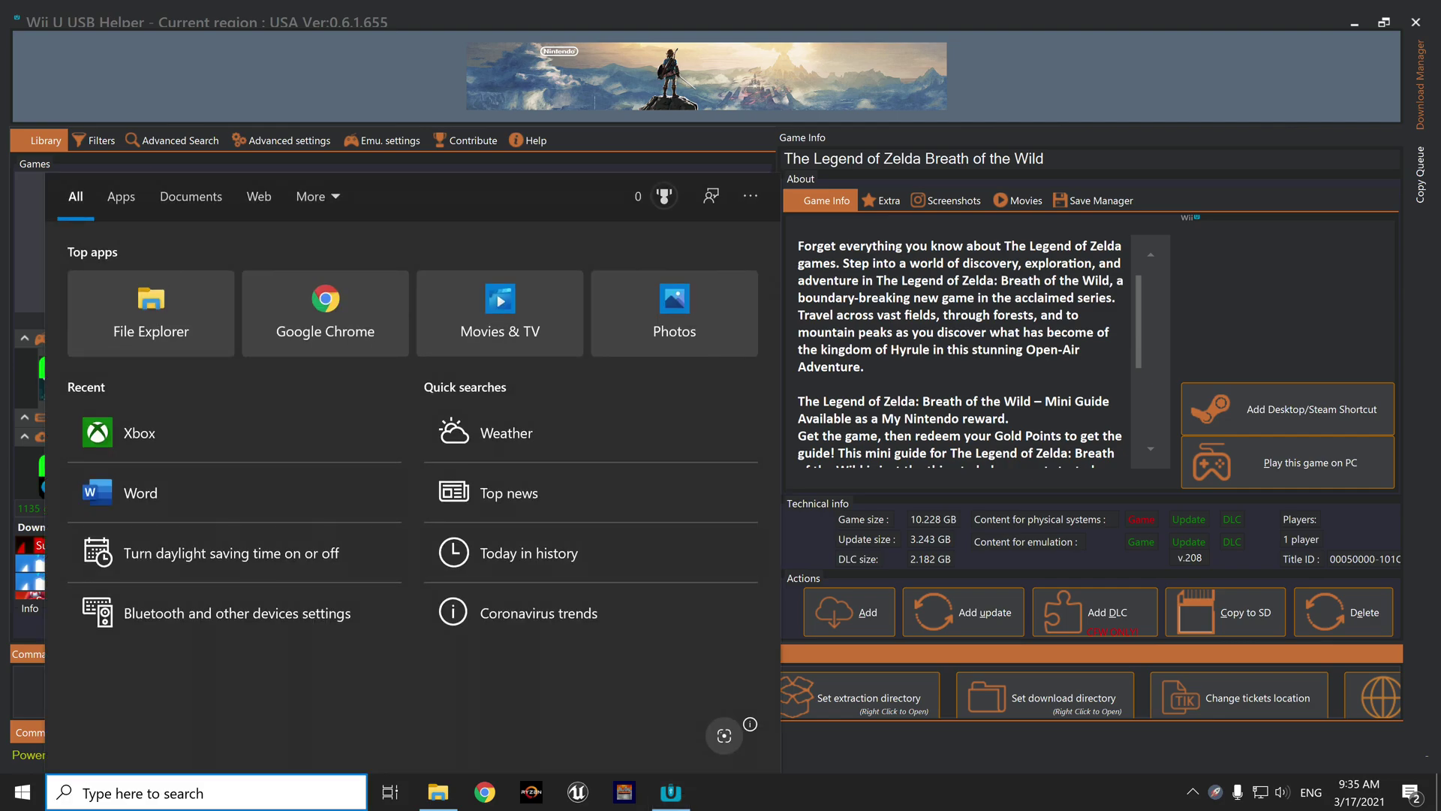
text(backup)
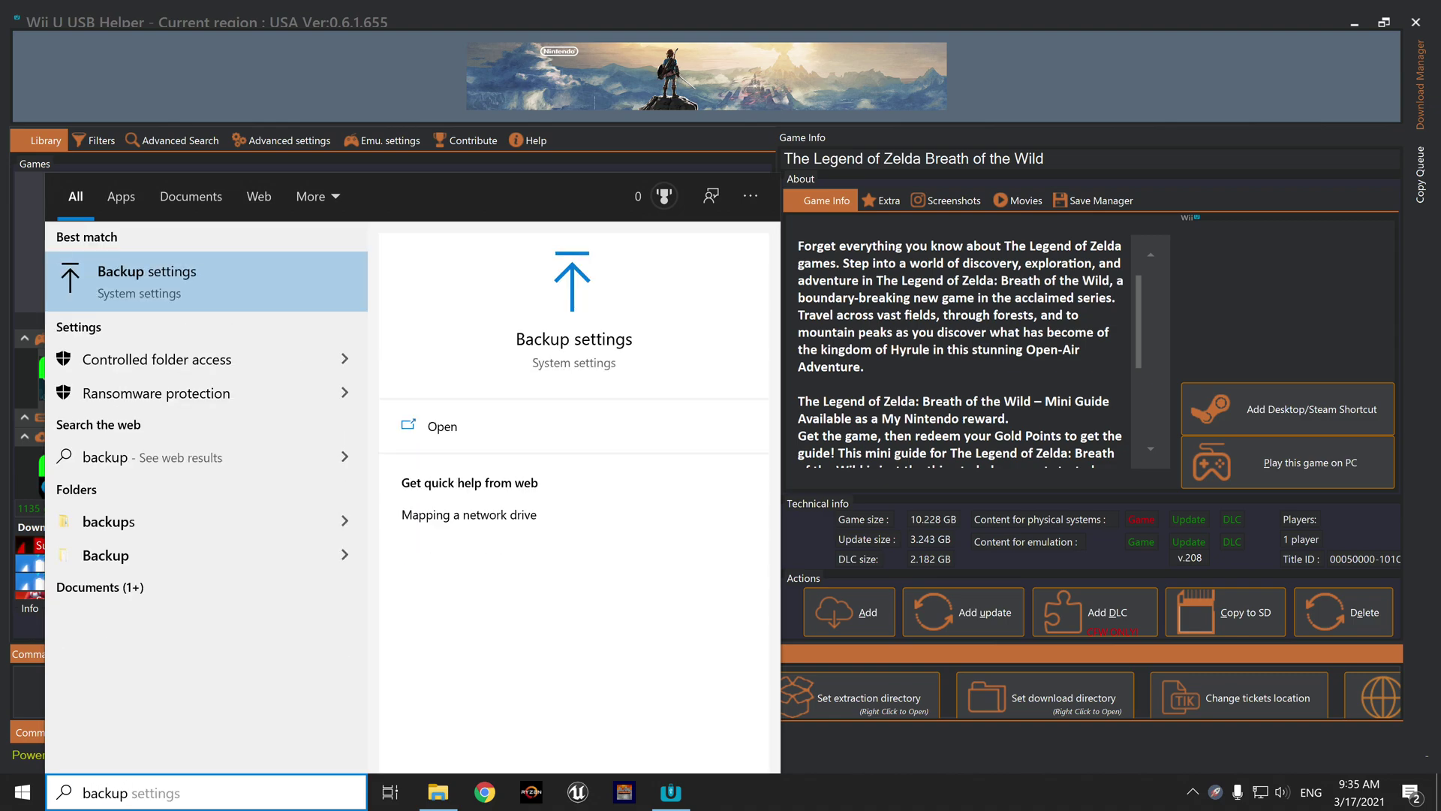
key(BackSpace)
key(BackSpace)
key(BackSpace)
key(BackSpace)
key(BackSpace)
key(BackSpace)
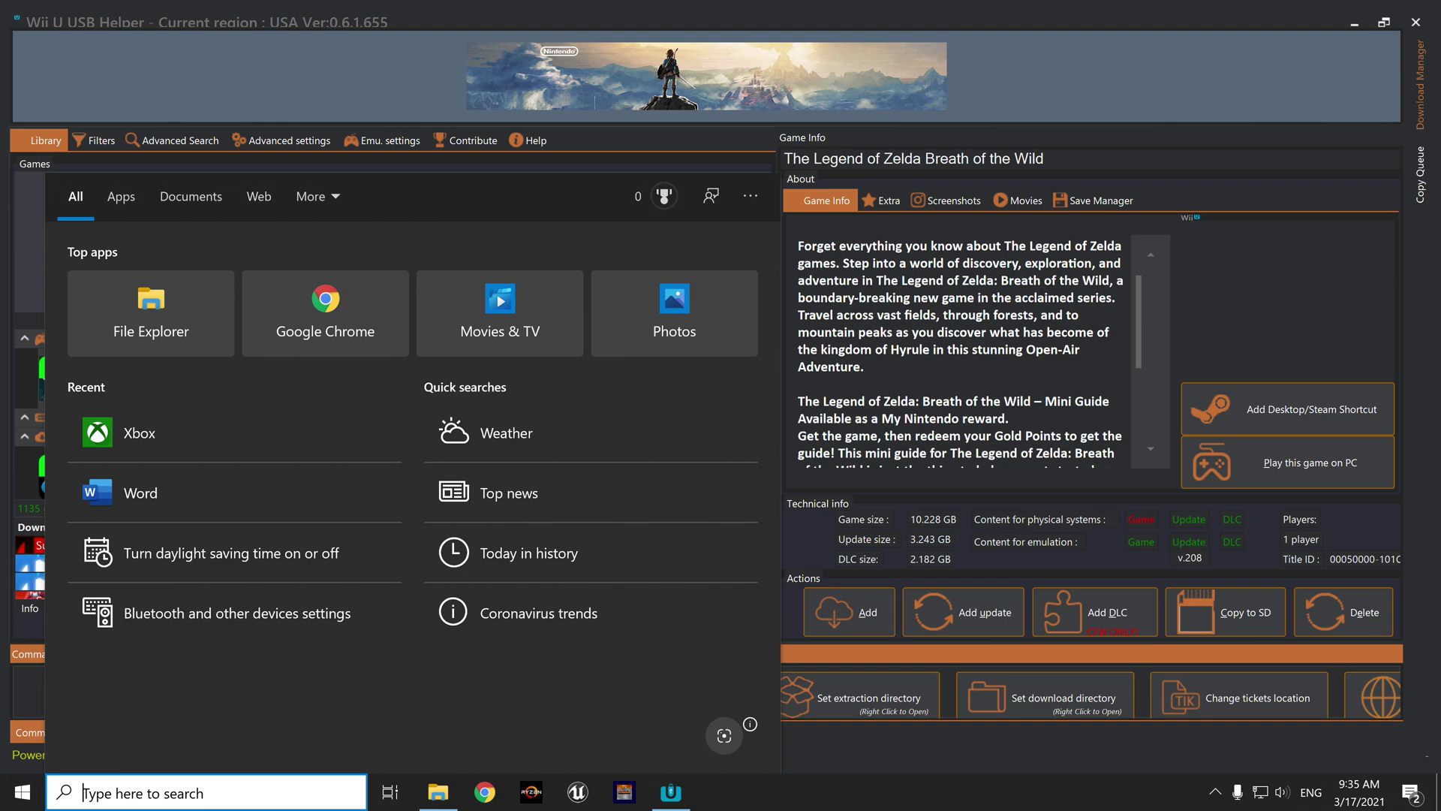
Search Windows for "restore point", view the System Protection settings, and close System Properties without changes.
text(restore)
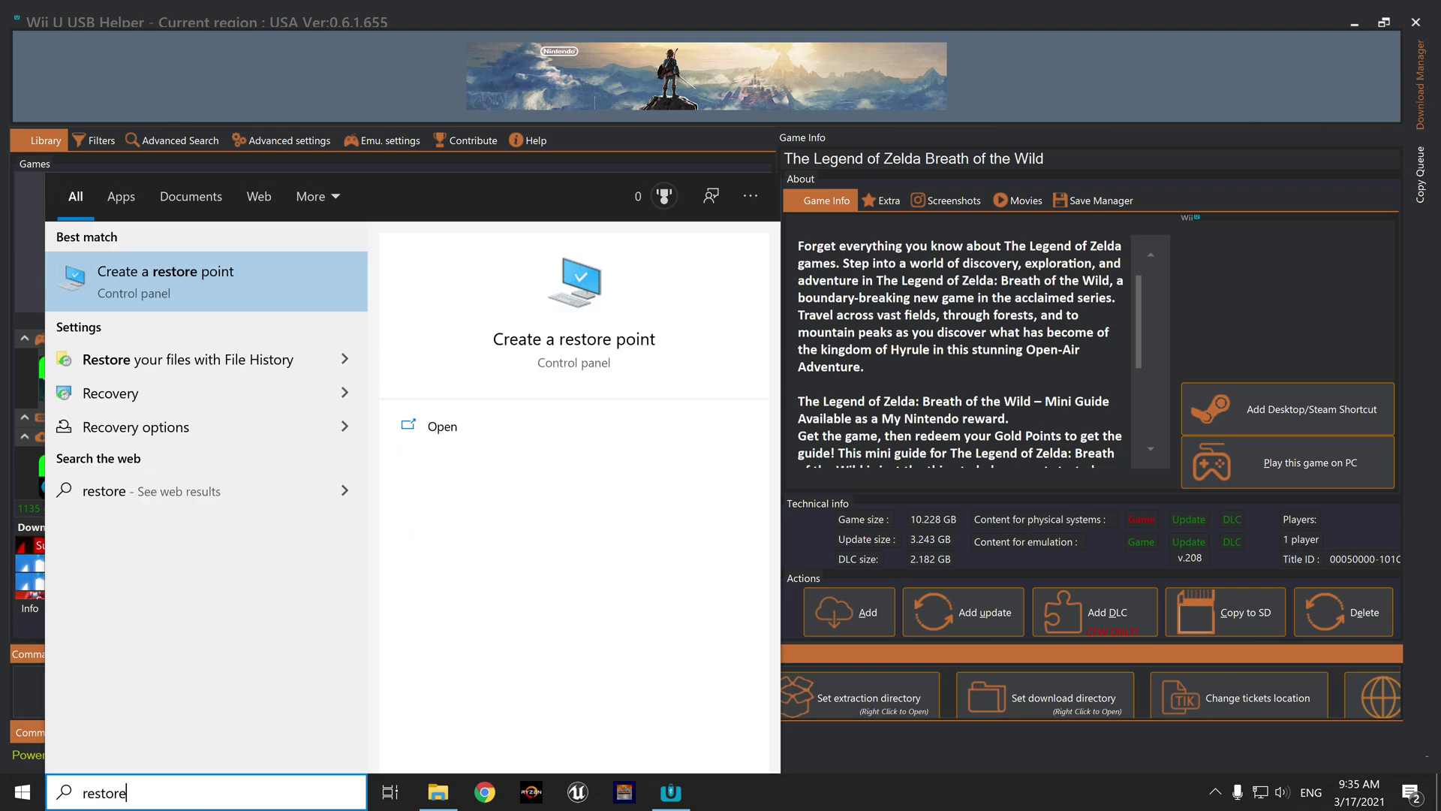
text( point)
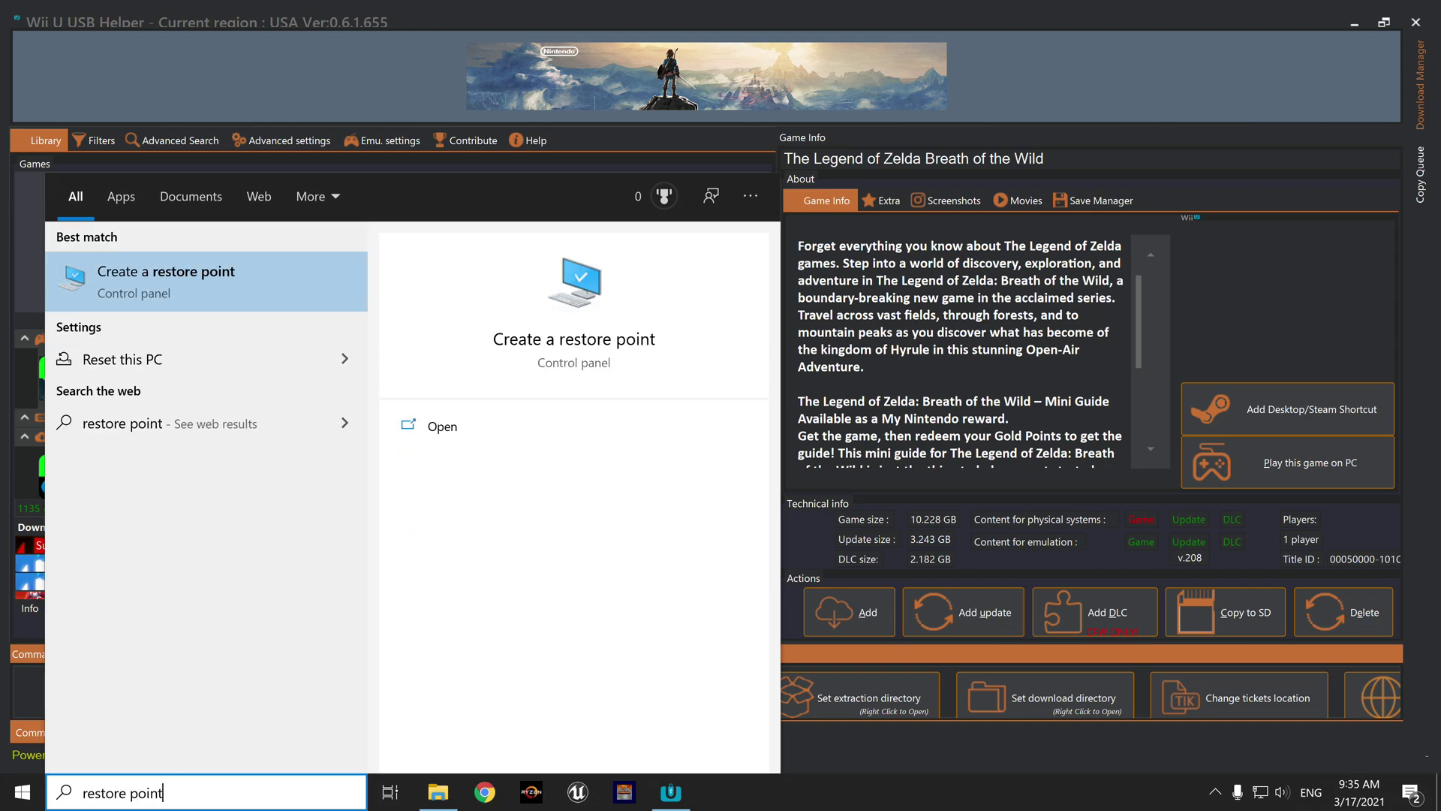
key(Return)
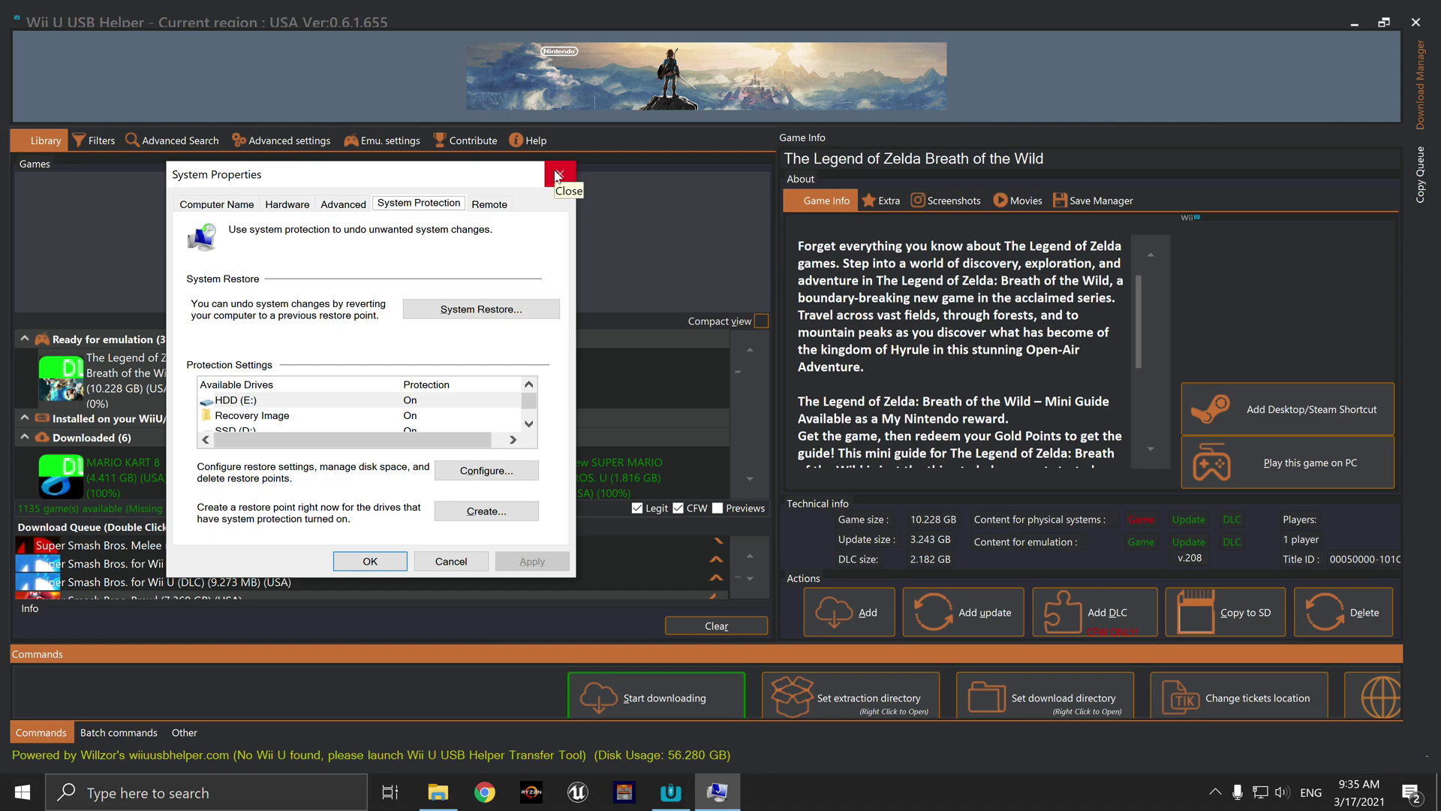
click(557, 175)
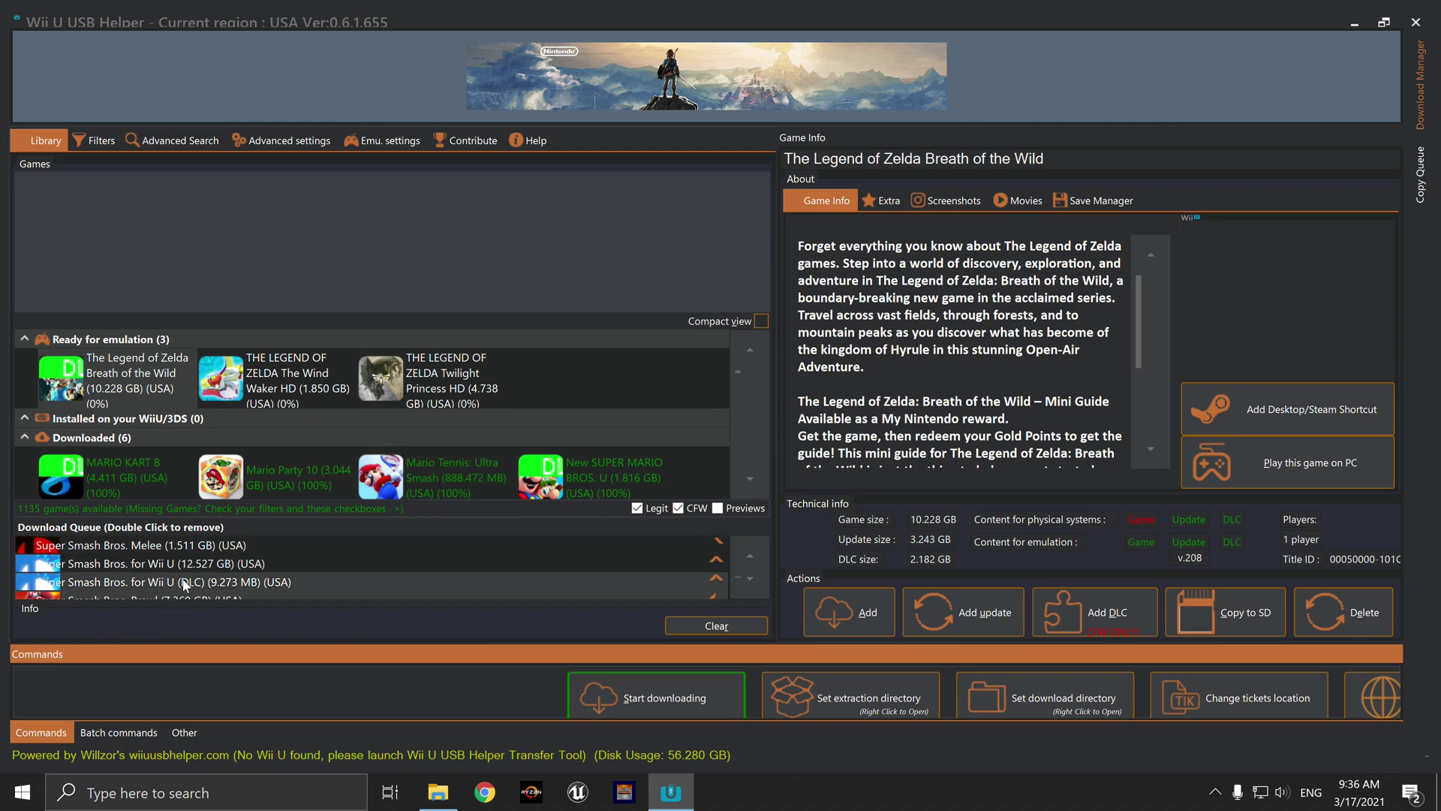
Start downloading the queued Super Smash Bros. games and close the browser showing the Java download page.
click(636, 702)
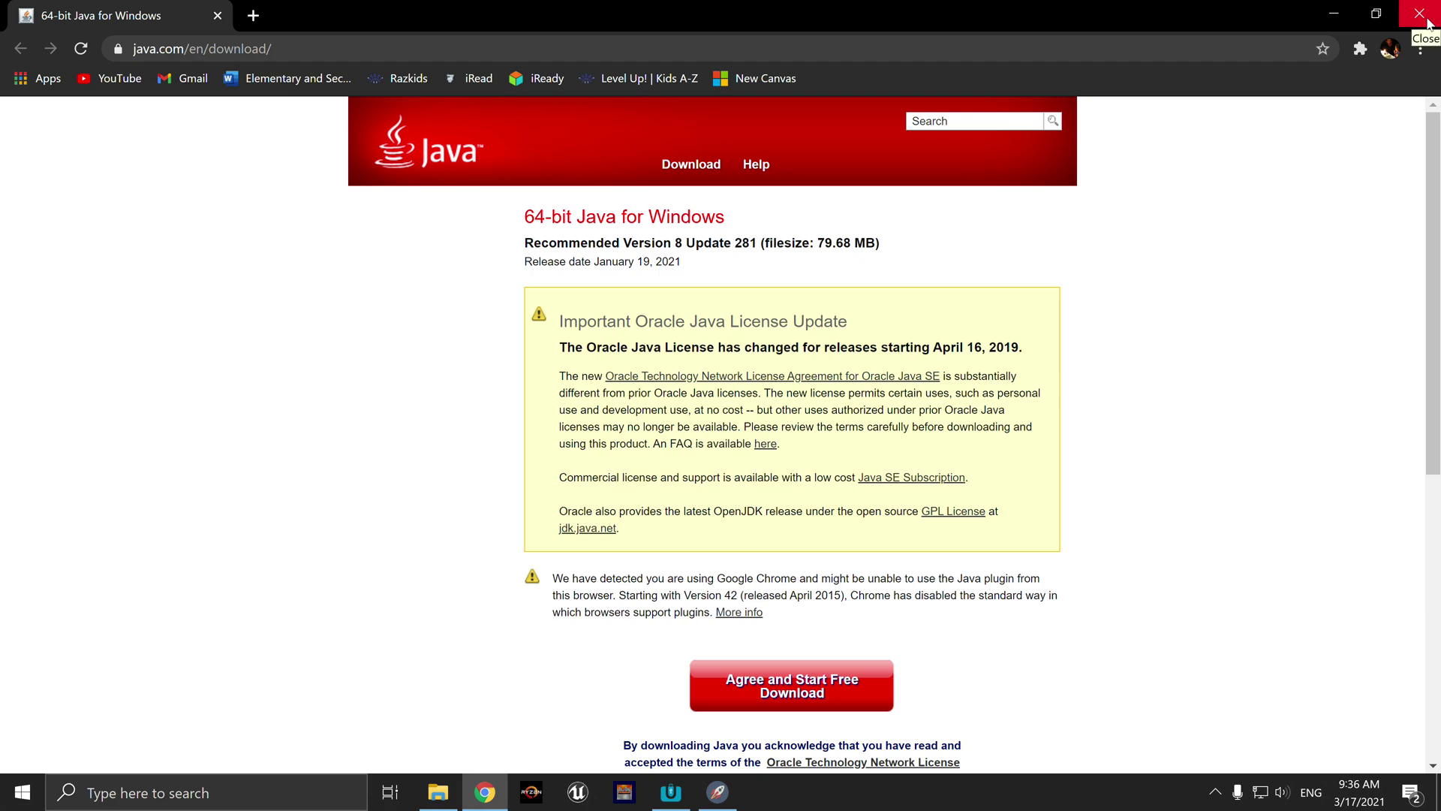
click(1426, 22)
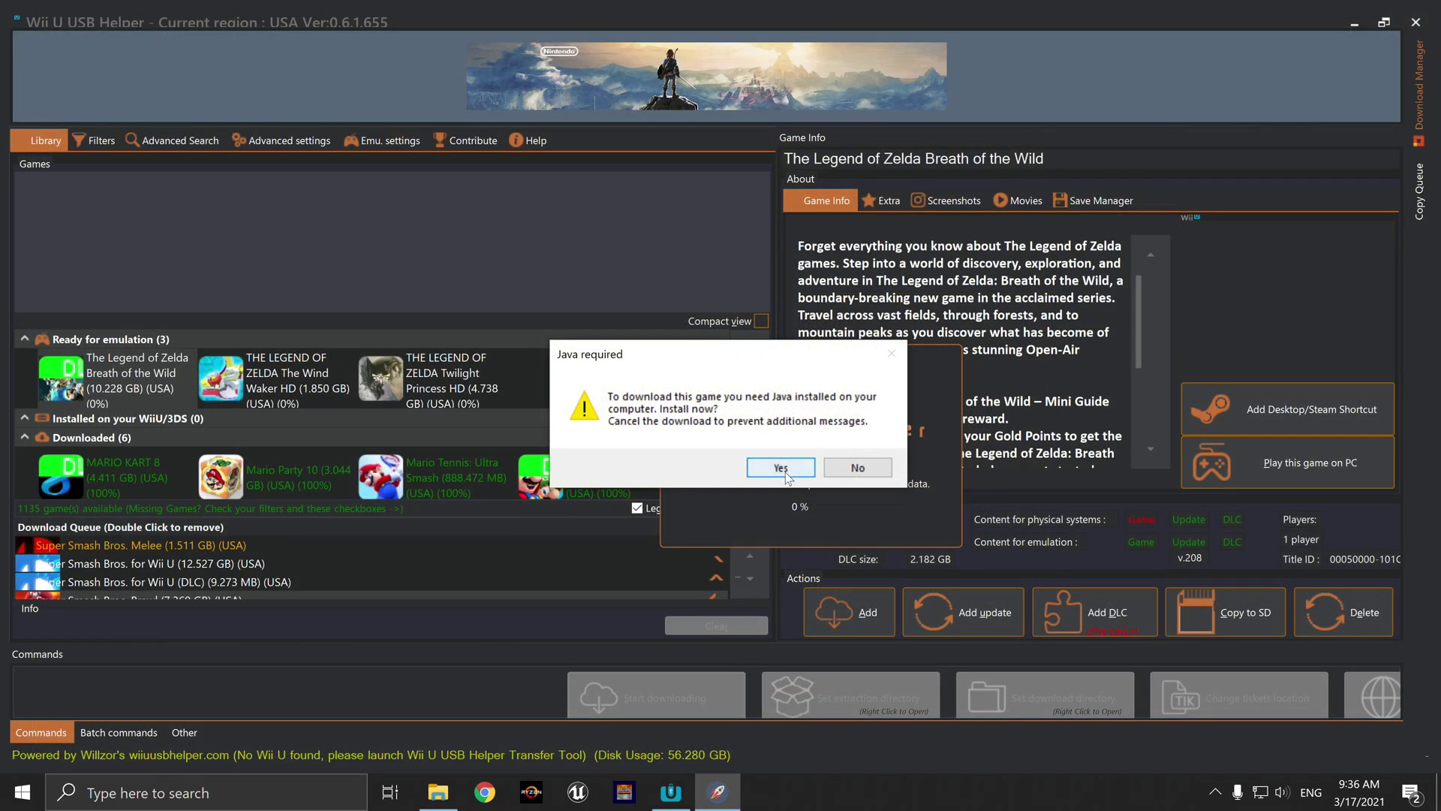
Decline installing Java in each Java required prompt so the queued download can continue.
click(863, 469)
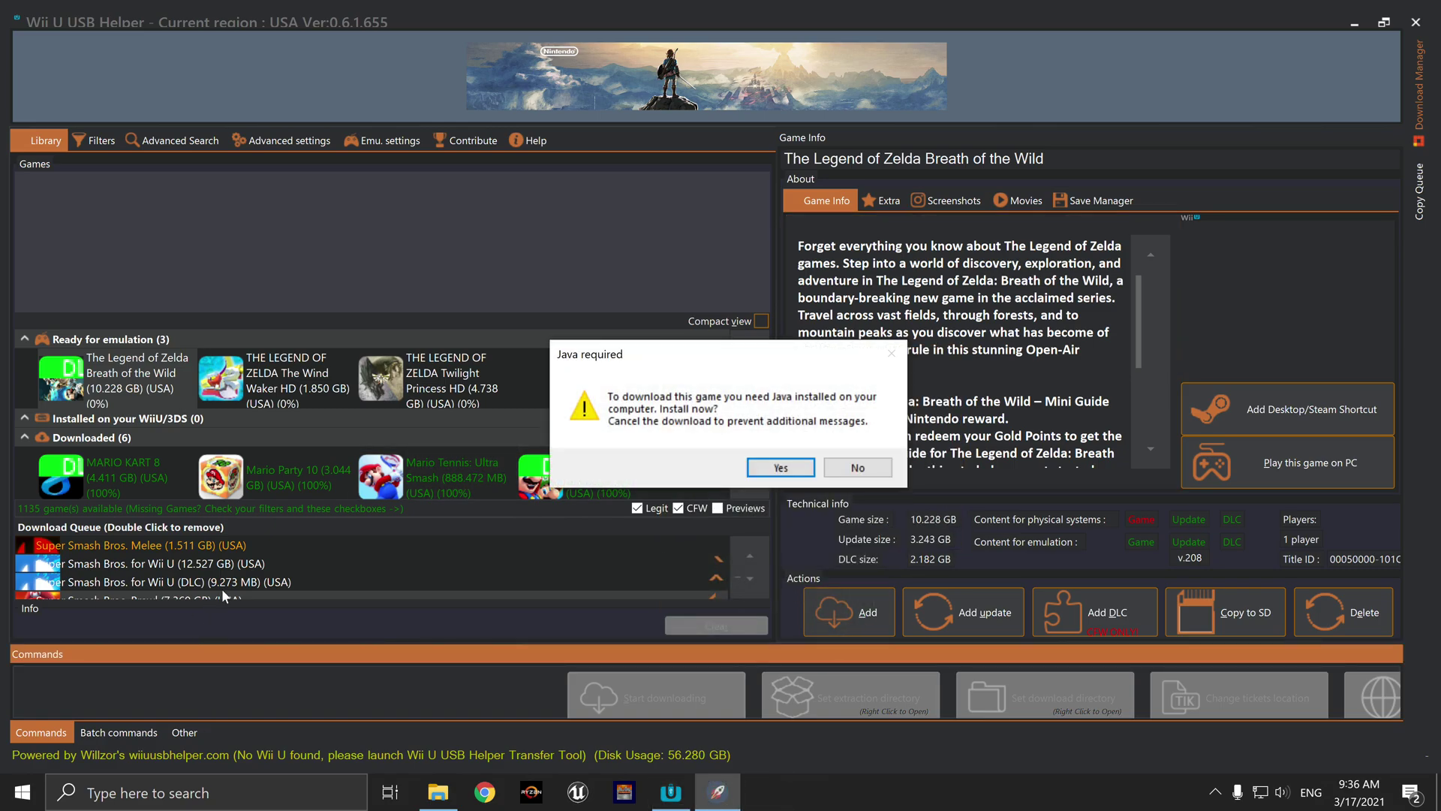
click(840, 472)
click(841, 471)
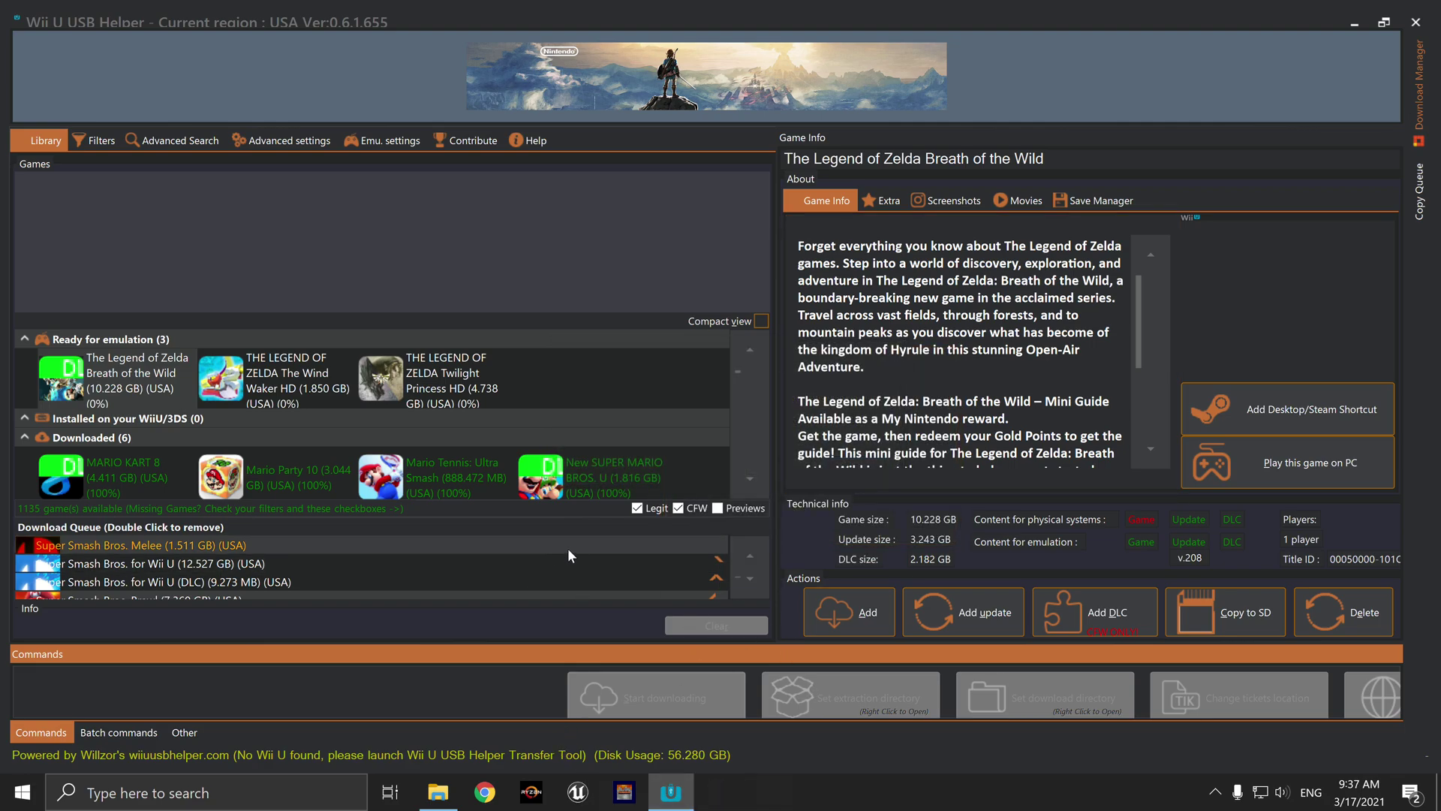
Try to remove Super Smash Bros. Melee from the download queue, then show the download progress in the Download Manager.
double_click(428, 548)
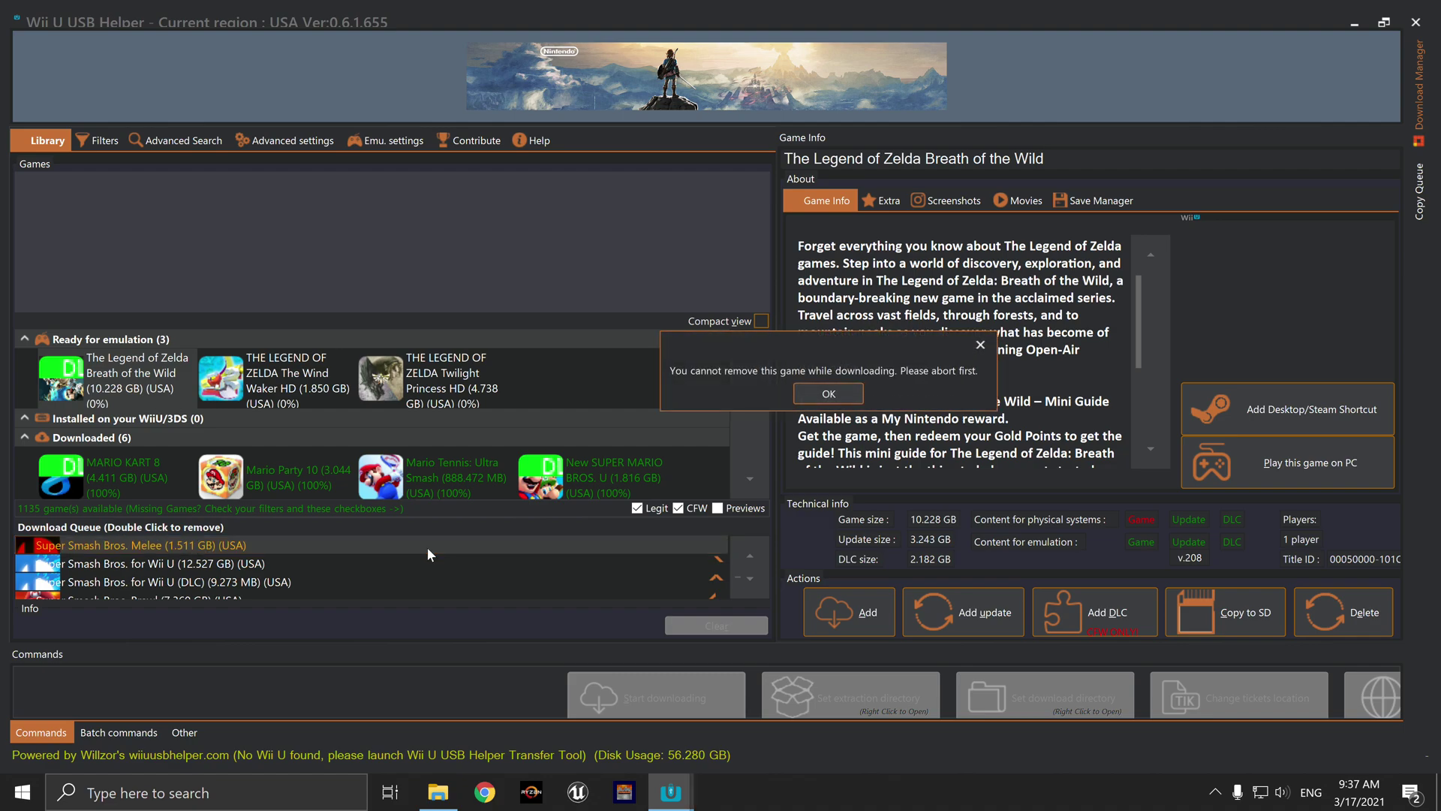
click(811, 391)
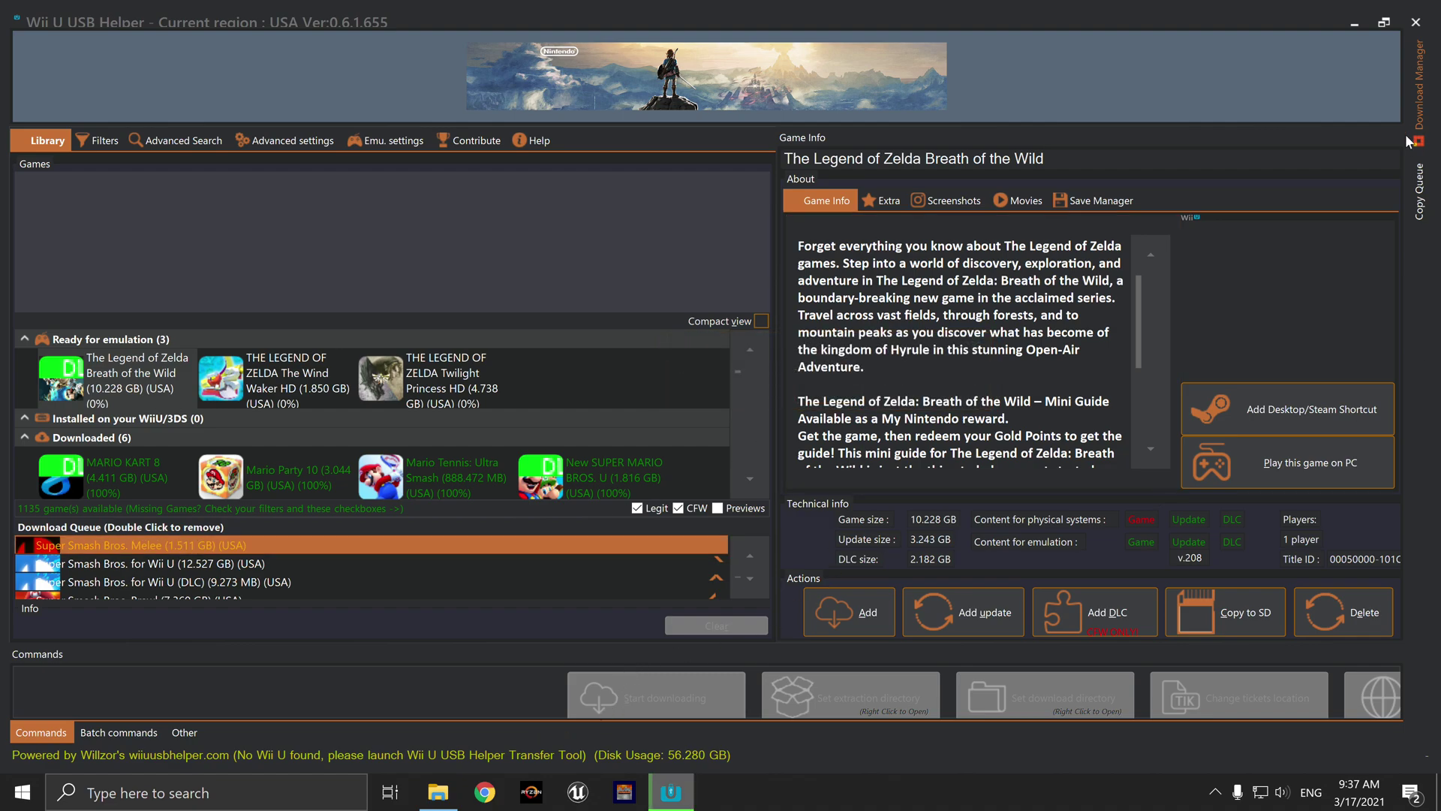
click(1419, 109)
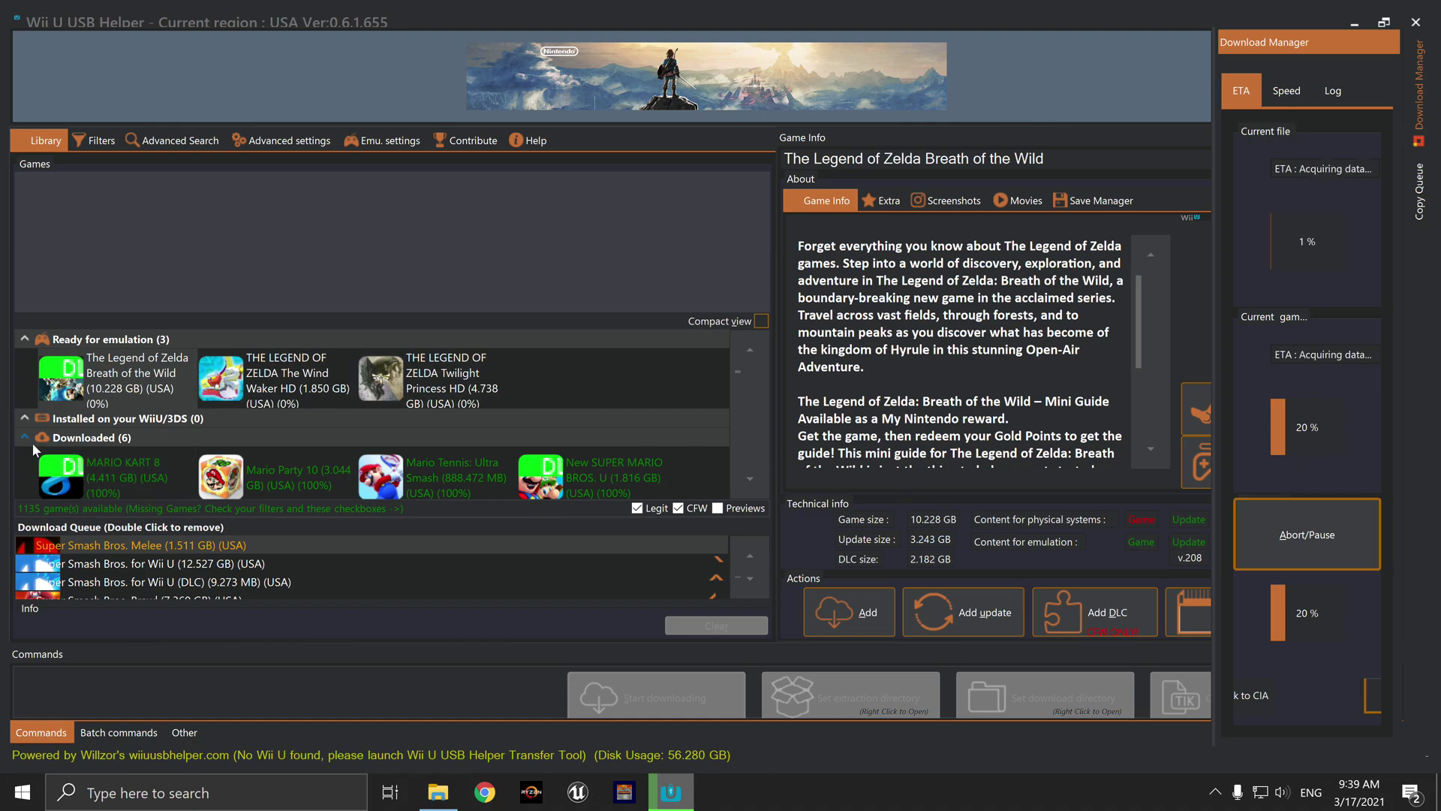
Select SUPER MARIO 3D WORLD among the downloaded games, view its available actions such as Unpack (Cemu), and dismiss them without choosing any.
scroll(120, 451, down, 1)
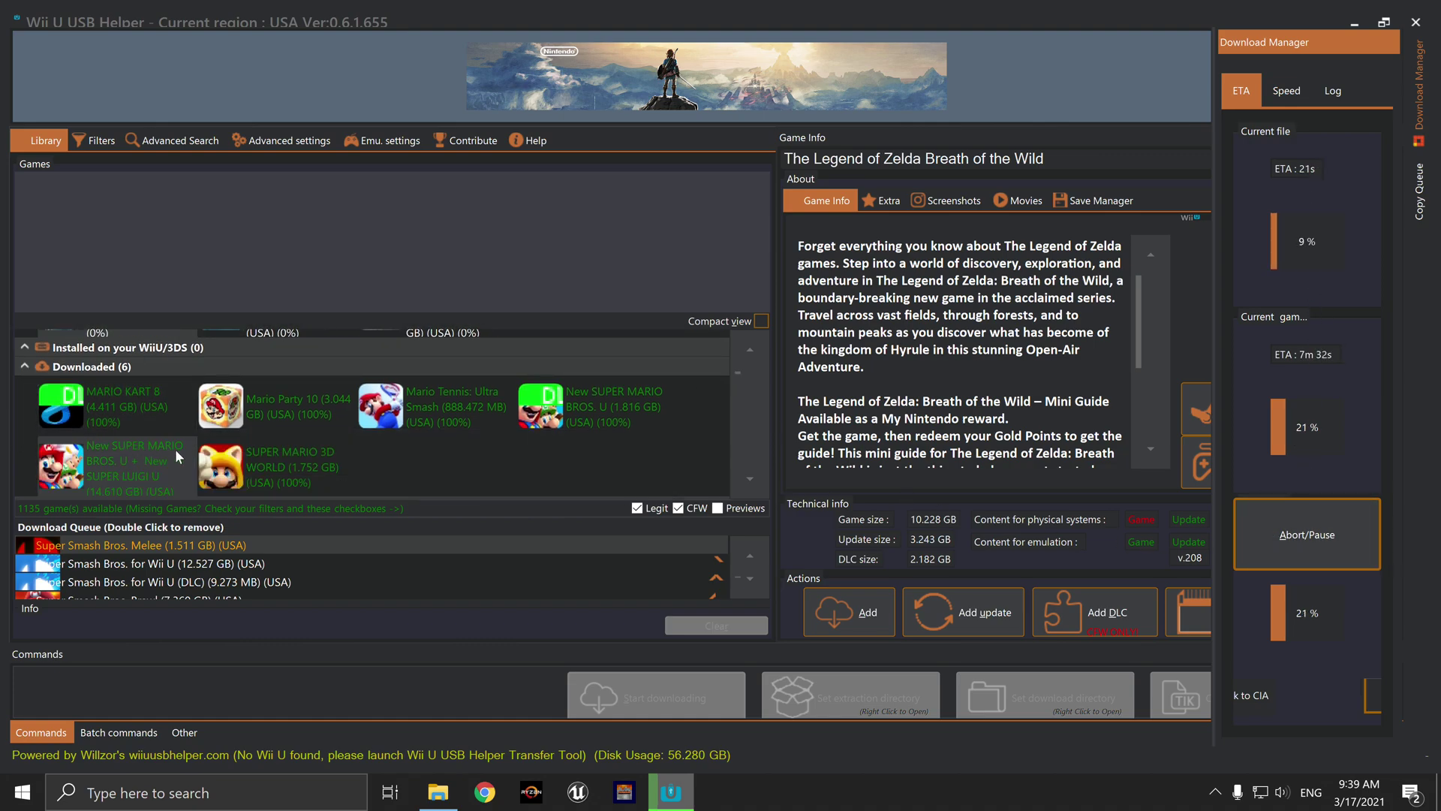
scroll(336, 413, down, 1)
click(337, 411)
right_click(336, 417)
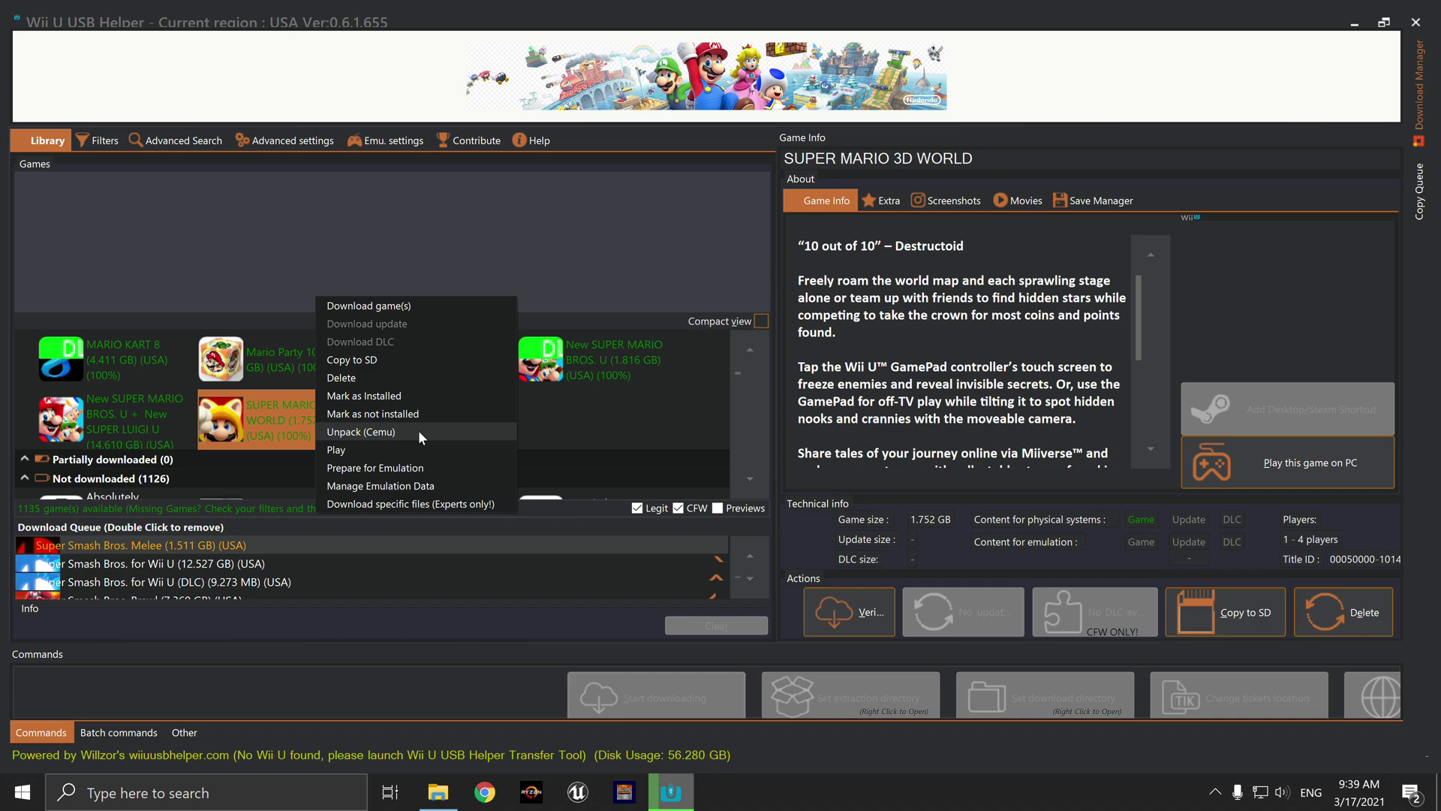
click(603, 439)
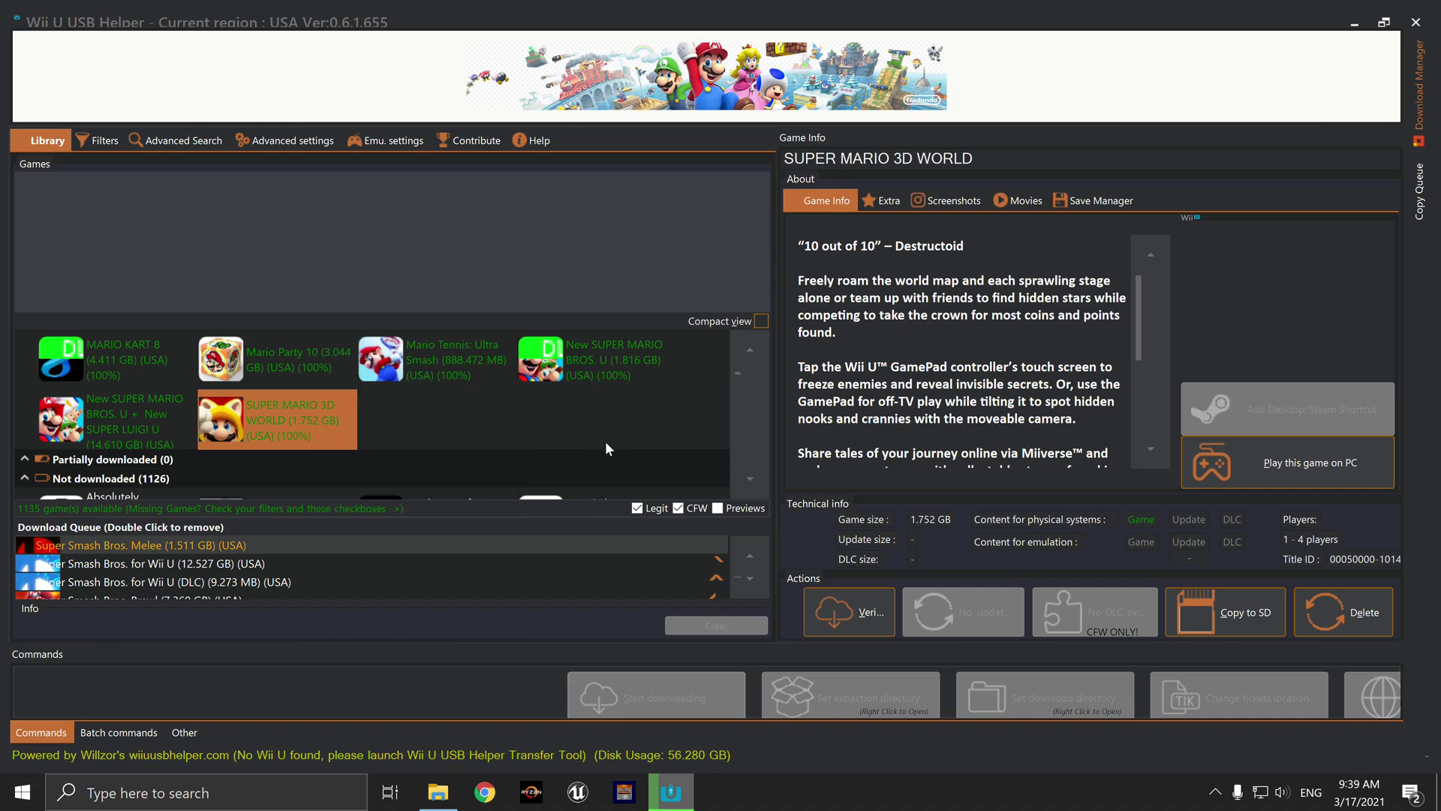